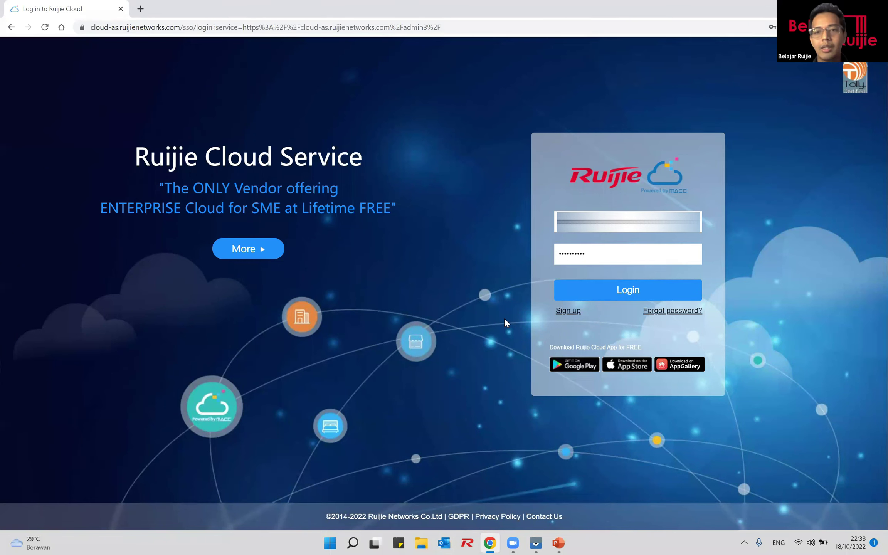
Step: Sign in to Ruijie Cloud and dismiss Chrome's saved-password prompt
click(628, 291)
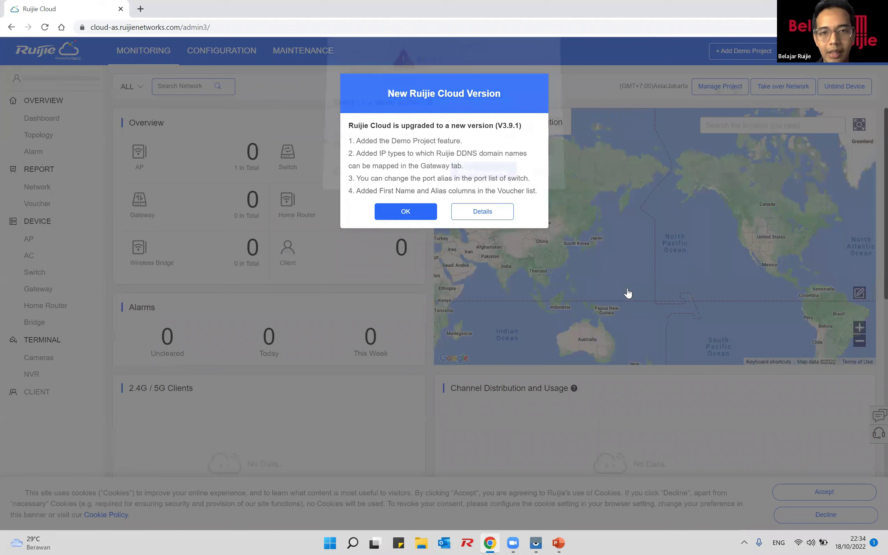
click(536, 178)
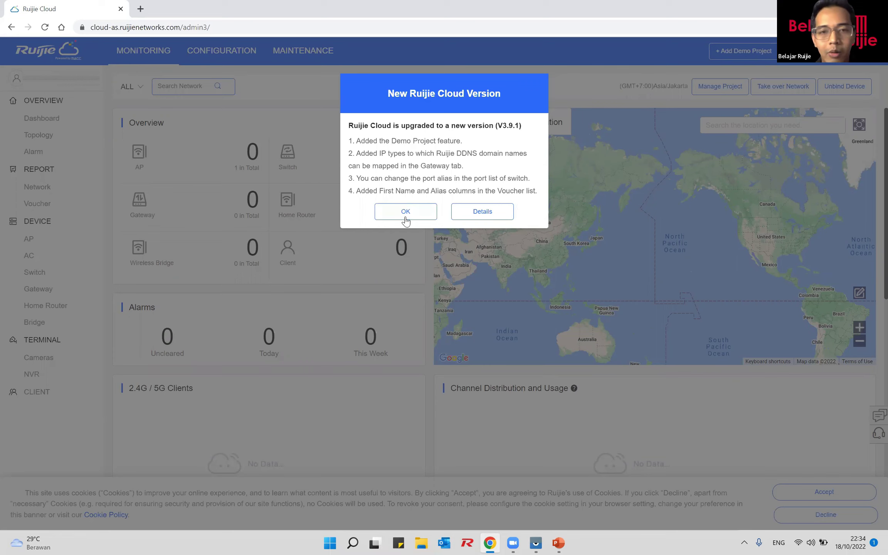
Step: Dismiss the V3.9.1 version notice and choose Add Demo Project
click(393, 210)
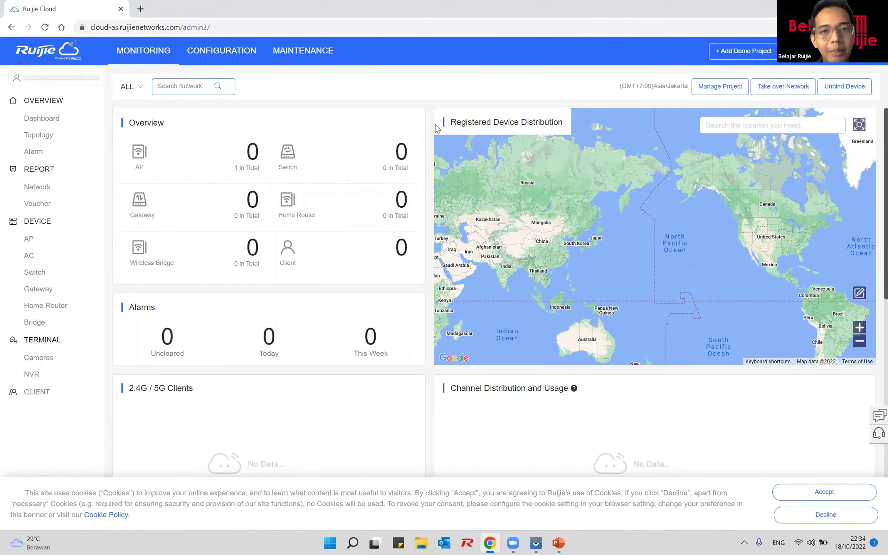
click(717, 54)
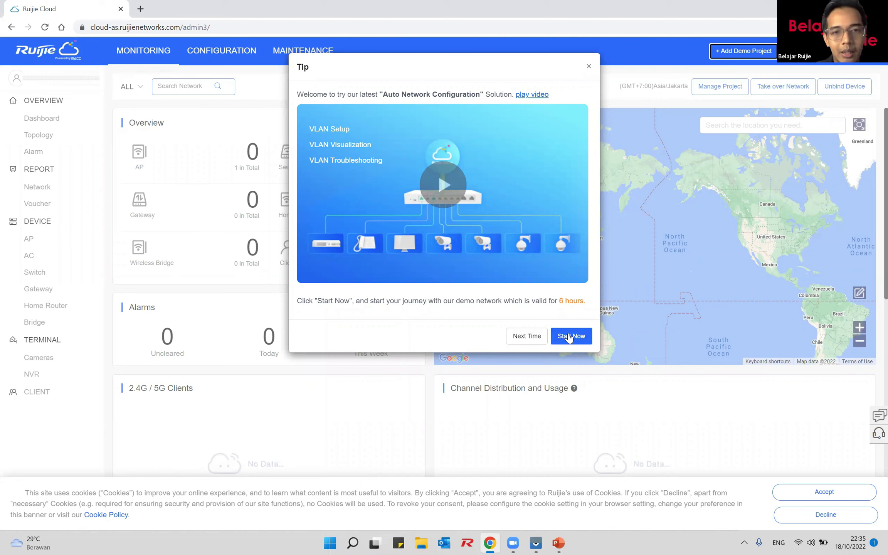
Step: Start the Auto Network Configuration demo and acknowledge the experience-project message
click(570, 336)
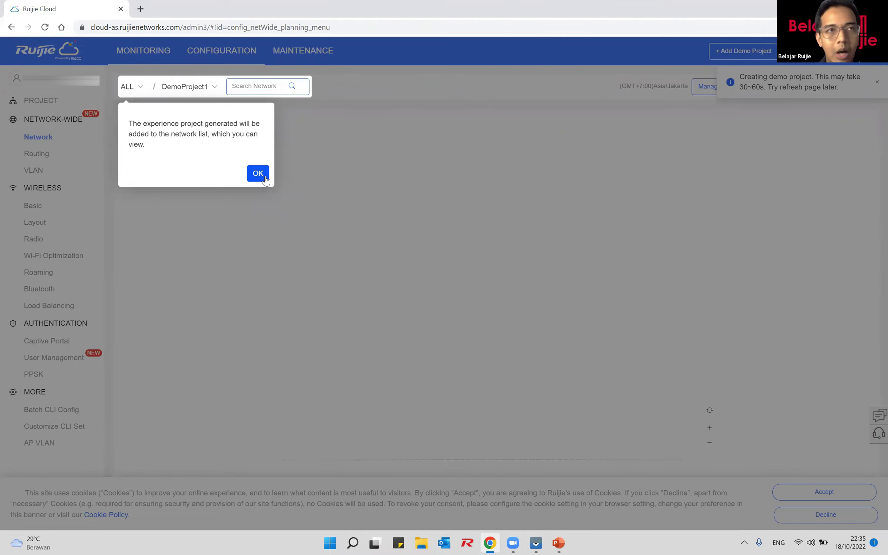
click(257, 174)
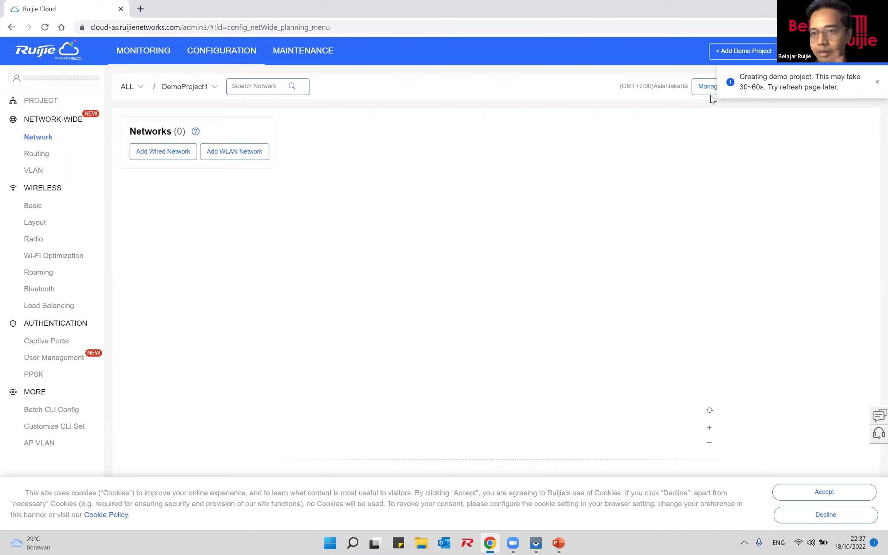
Step: Reload the page so DemoProject1's topology and VLAN1 wired network load
click(45, 27)
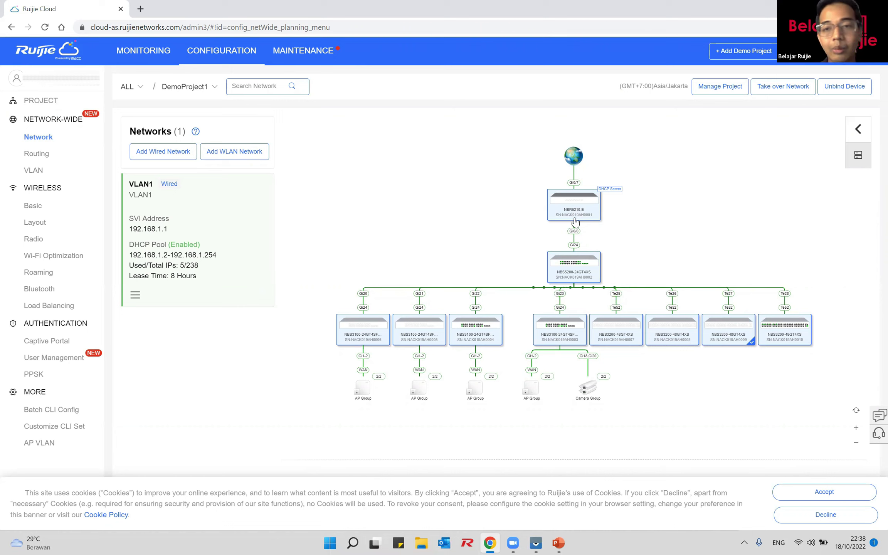
mouse_move(575, 220)
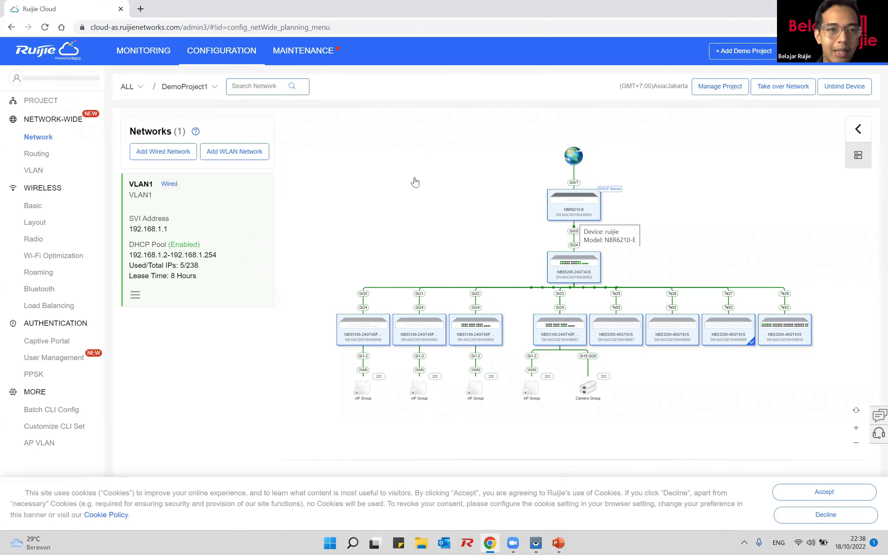
Step: Add WLAN network with SSID BelajarRuijie, encryption enabled, and enter its password
click(235, 152)
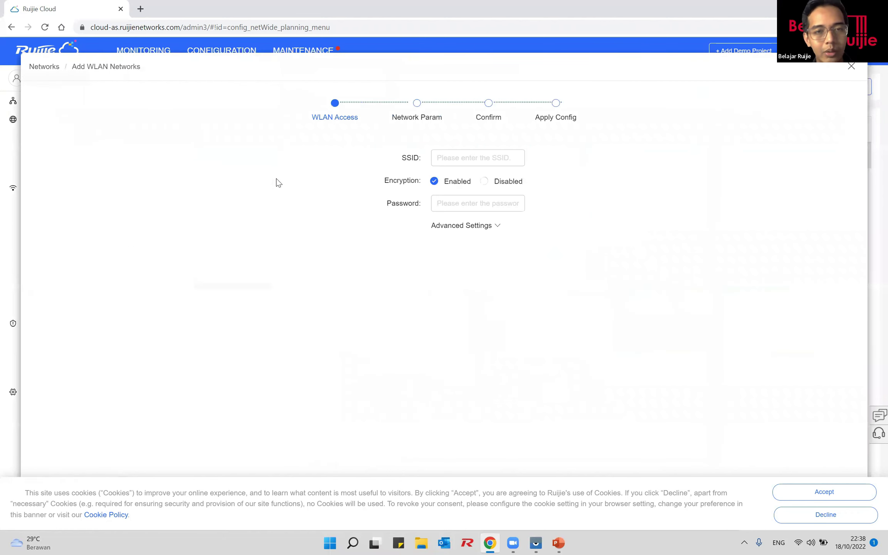
click(441, 161)
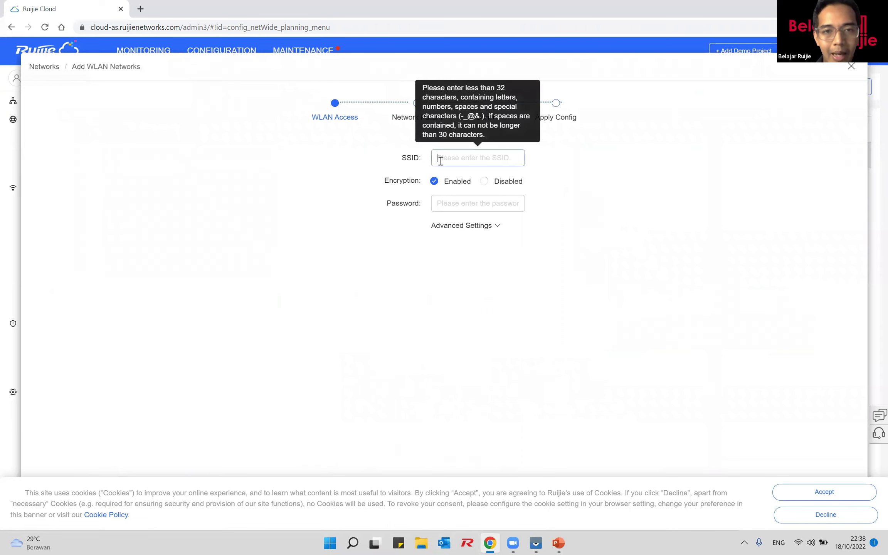
text(Belaj)
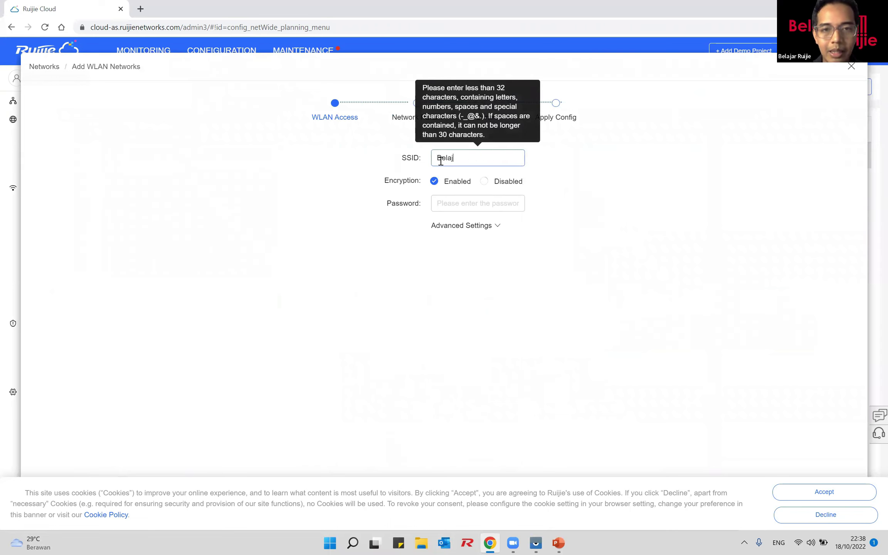
text(arRuijie)
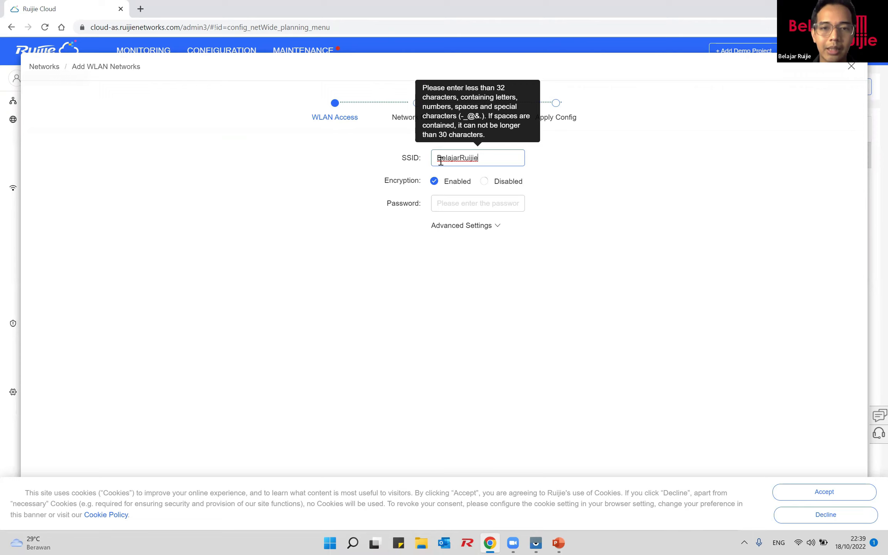
click(485, 181)
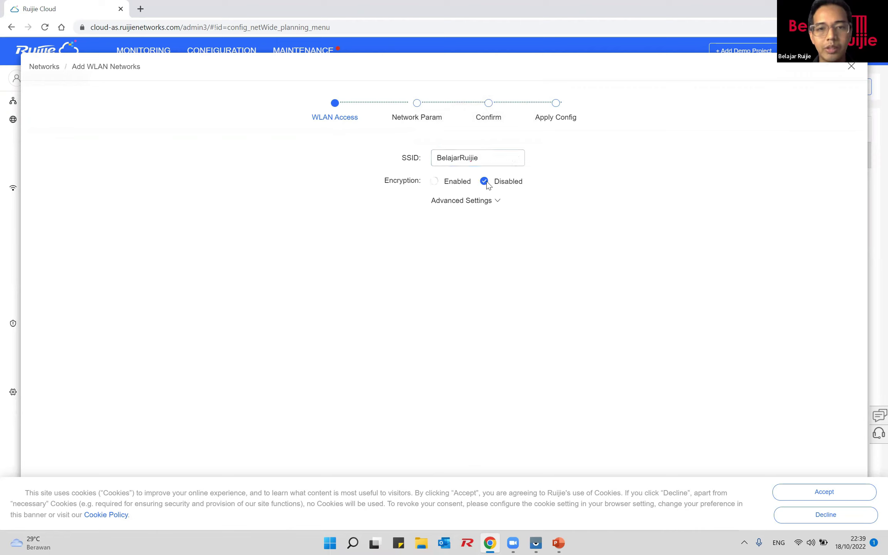
click(437, 181)
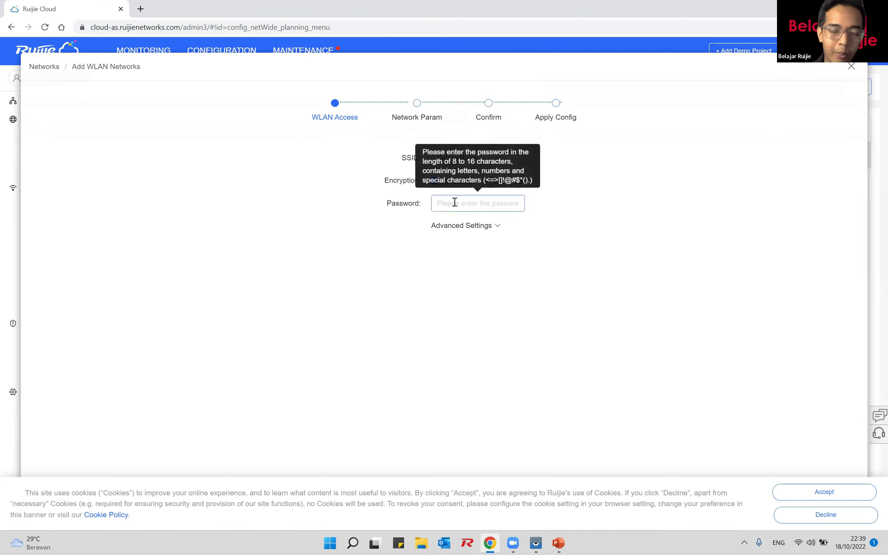
text(12345678)
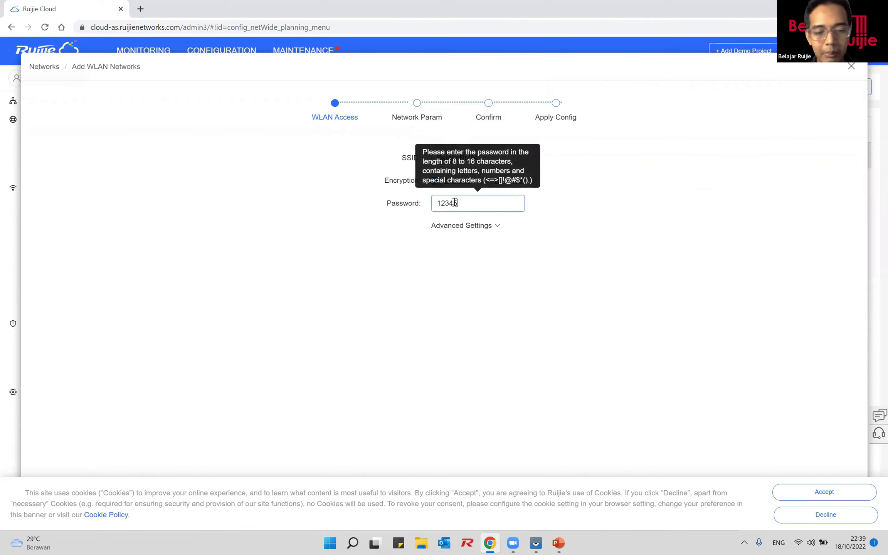
Step: Set the band to 2.4G & 5G in Advanced Settings and continue to Network Param
click(489, 227)
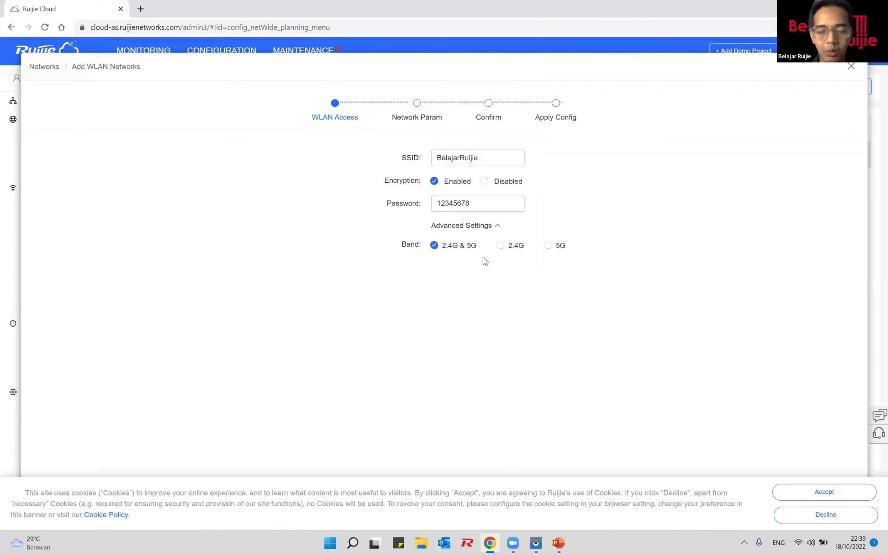
click(501, 246)
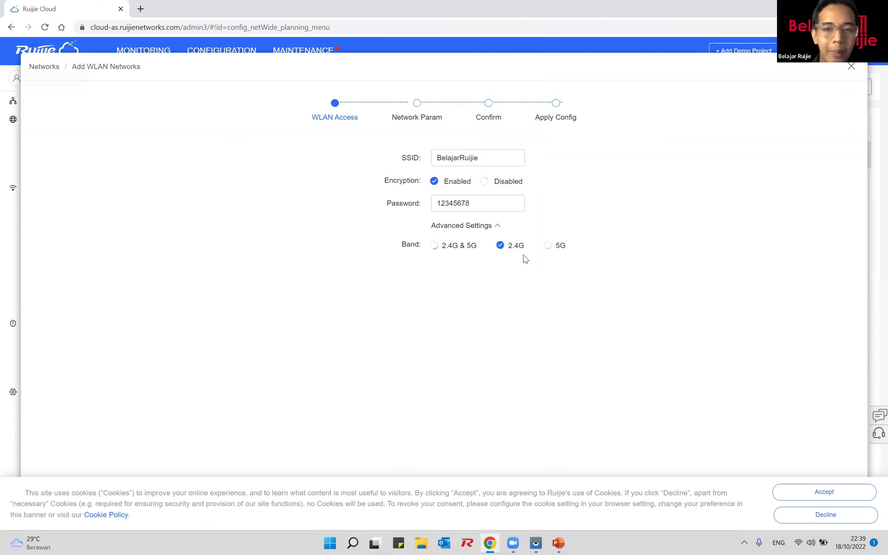
click(548, 246)
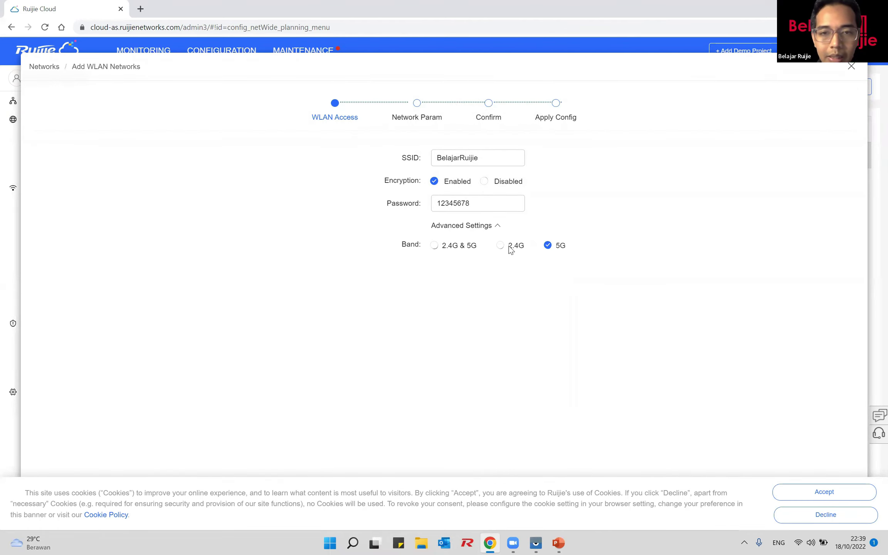
click(436, 248)
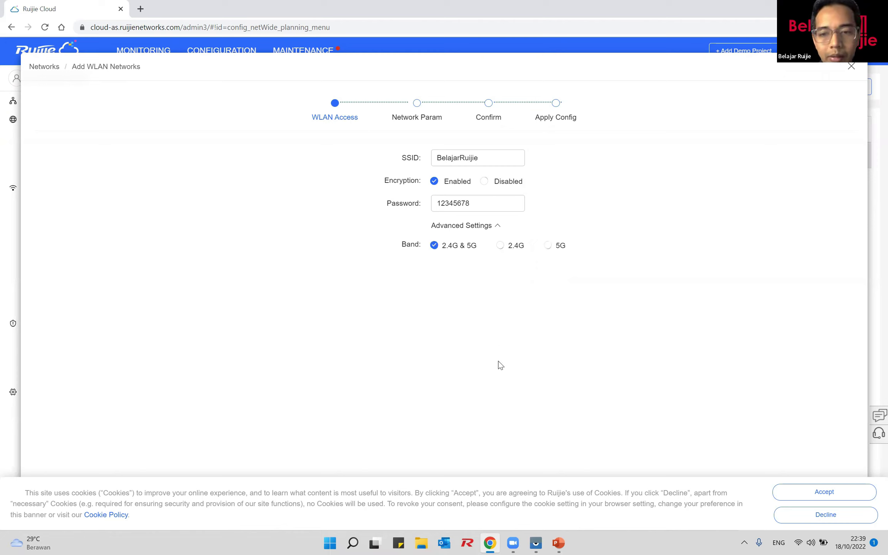
click(803, 493)
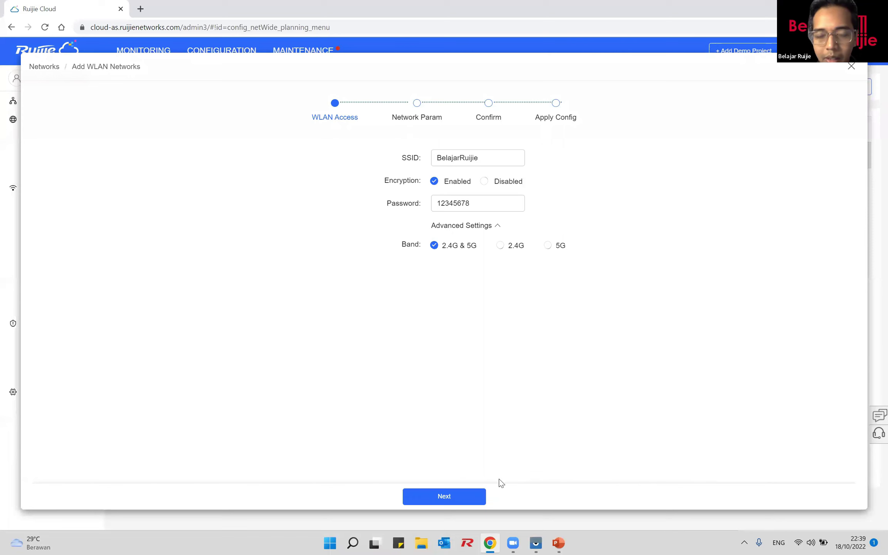
click(483, 496)
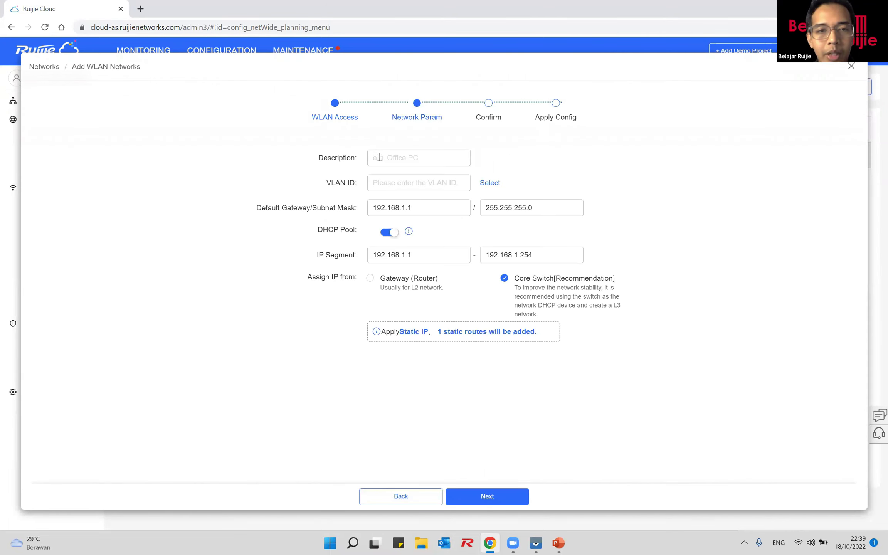
Step: Enter VLAN description Wifi_Tamu and VLAN ID 200
click(398, 158)
text(Wifi_Tamu)
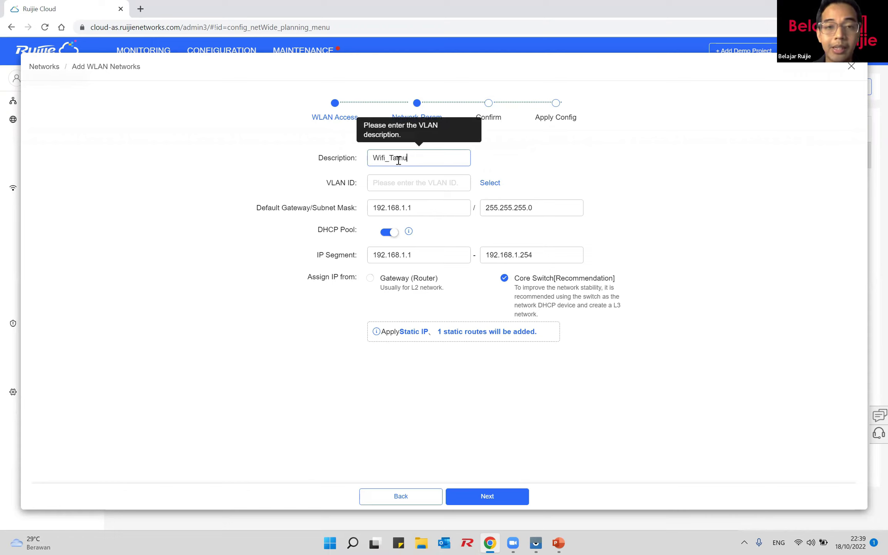
click(401, 183)
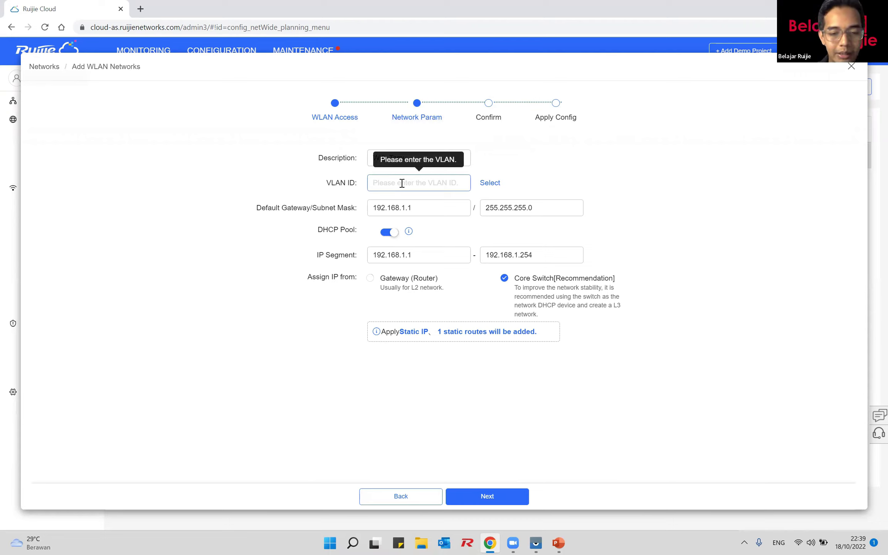
text(2)
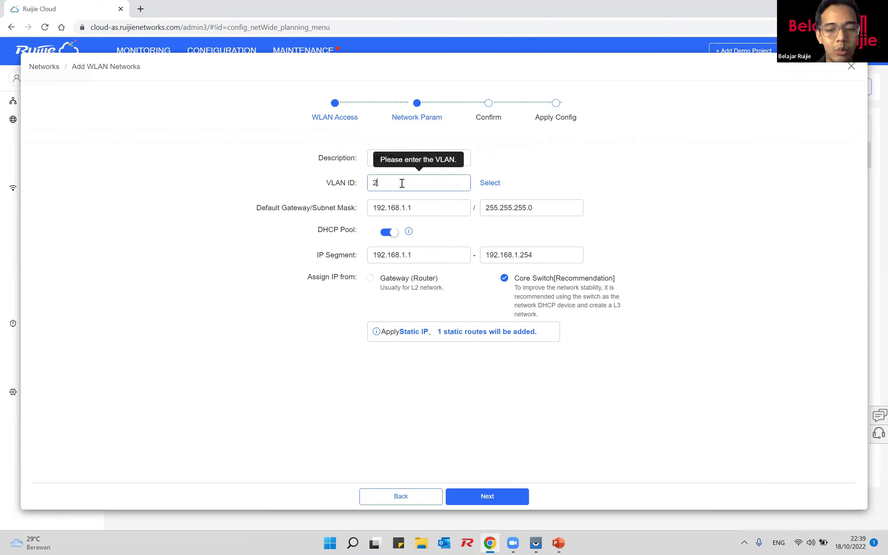
text(00)
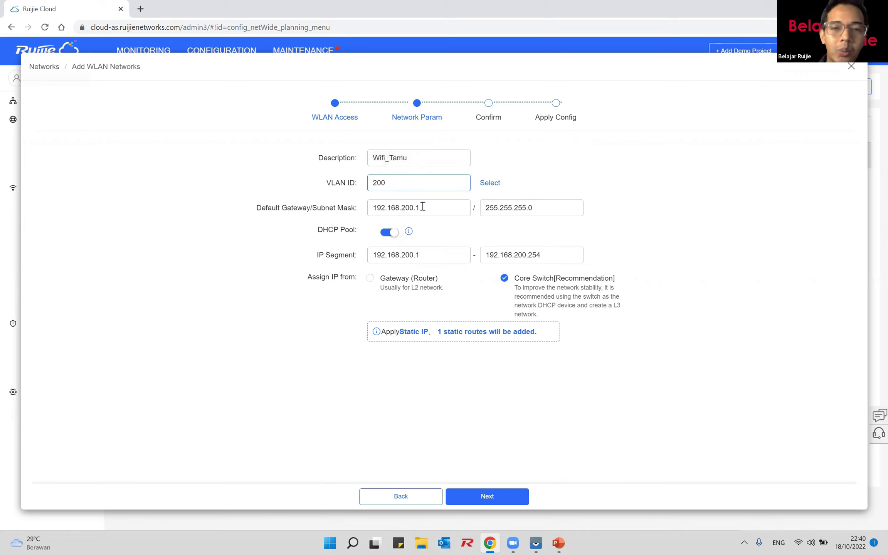
click(493, 184)
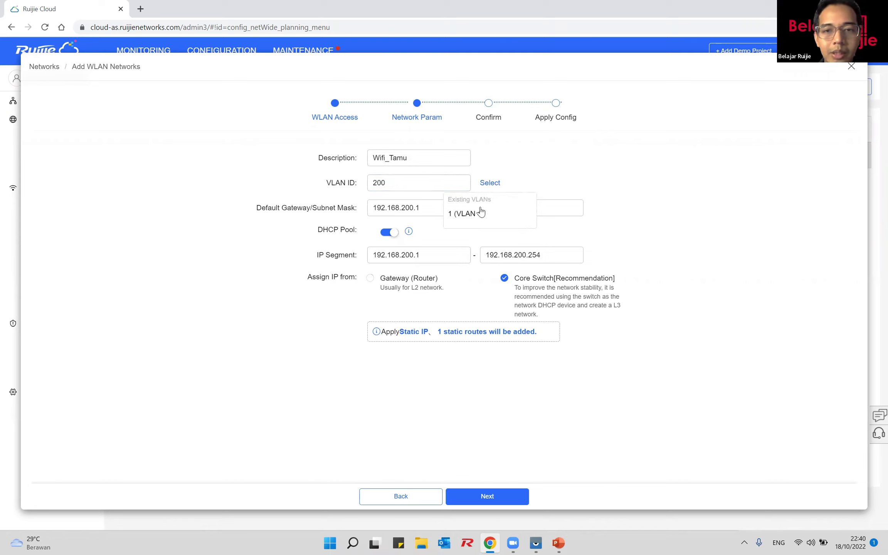
click(418, 182)
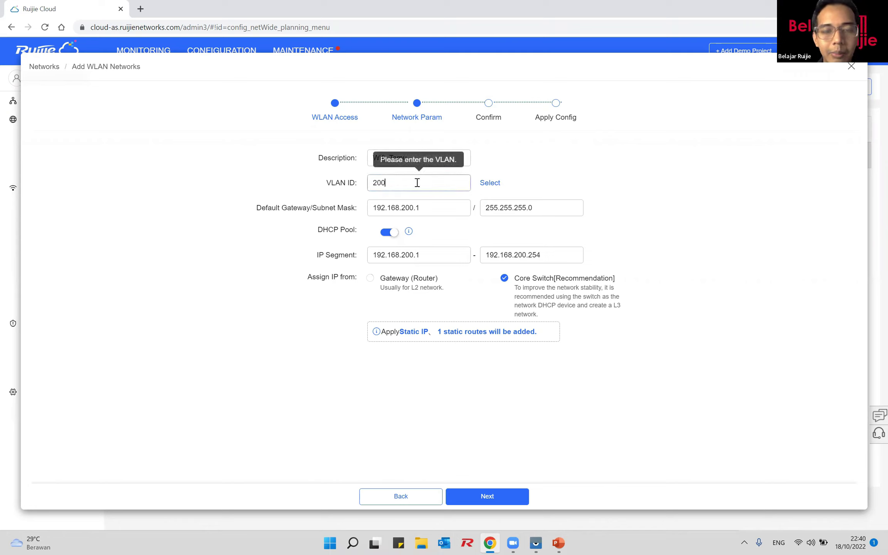
Step: Change the subnet mask from 255.255.255.0 to 255.255.254.0
click(543, 209)
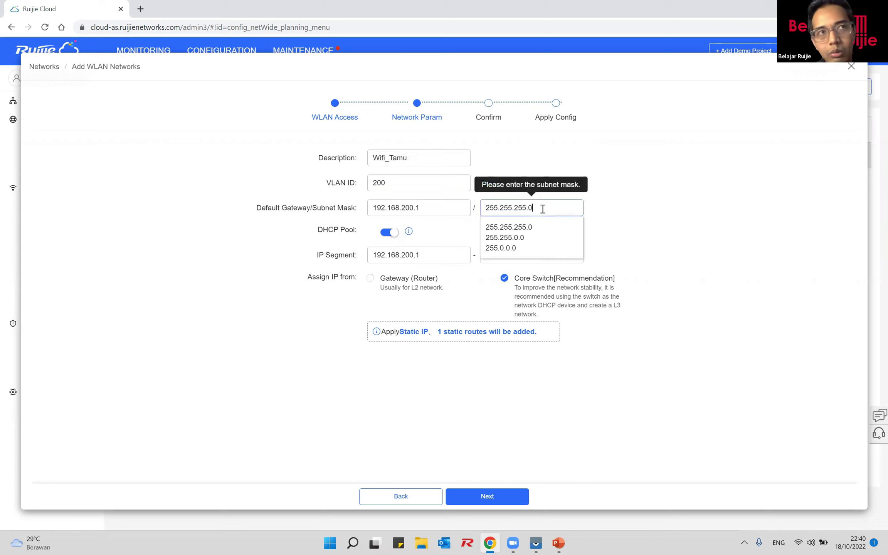
key(Left)
key(Left)
key(BackSpace)
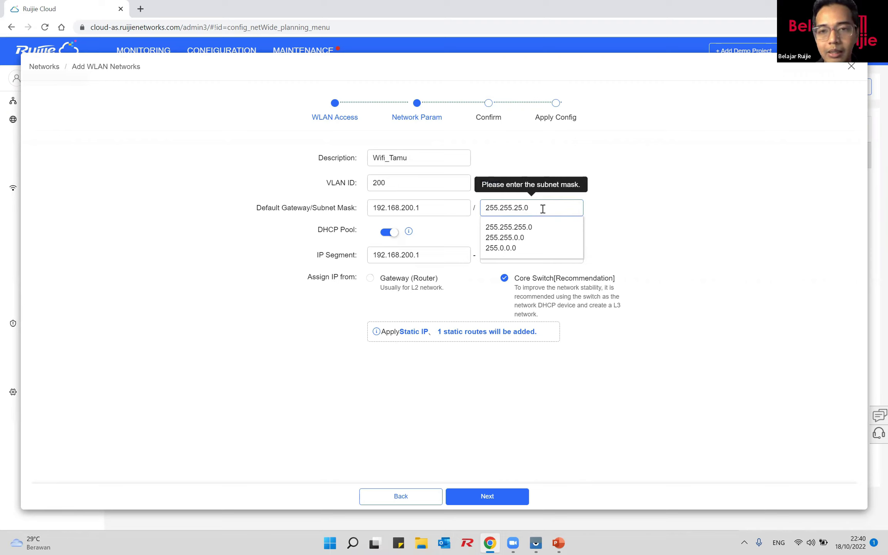
text(2)
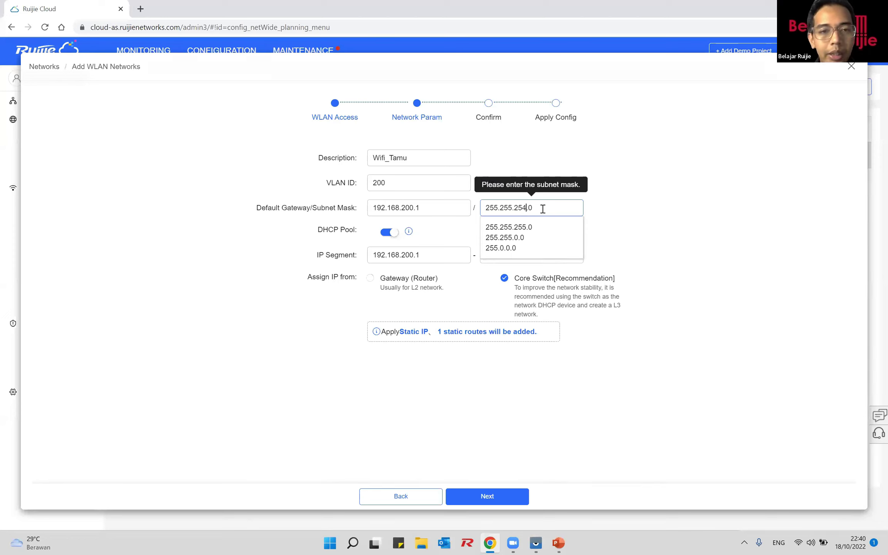
Step: Replace VLAN ID 200 with 1000 and edit the default gateway toward 192.168.200.1
click(406, 184)
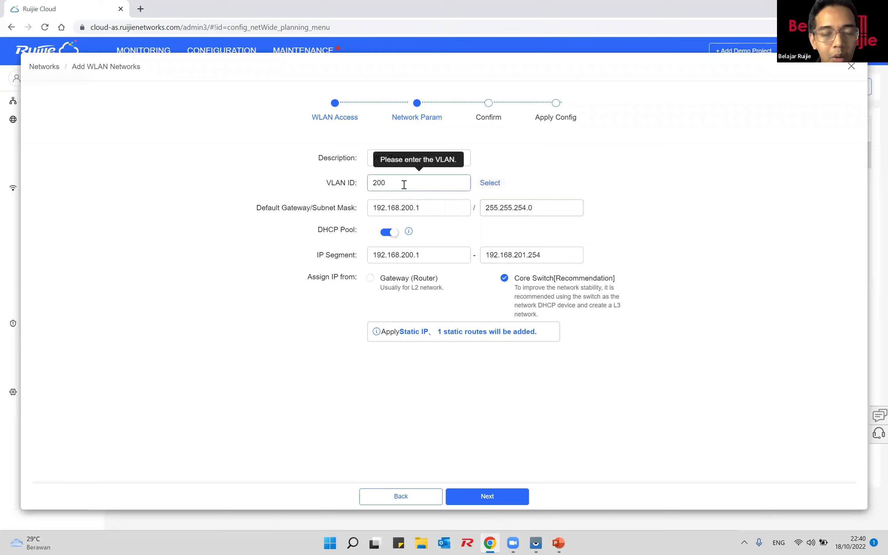
key(ctrl+a)
text(1000)
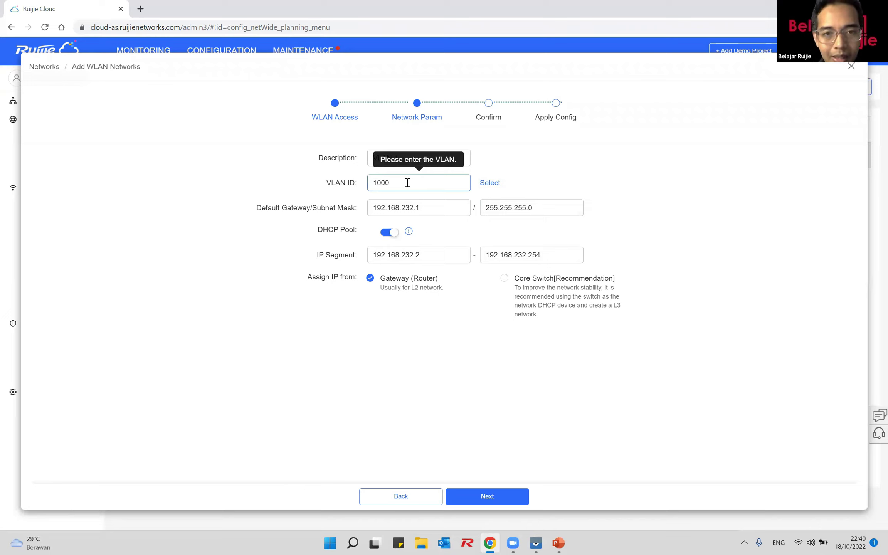
click(414, 208)
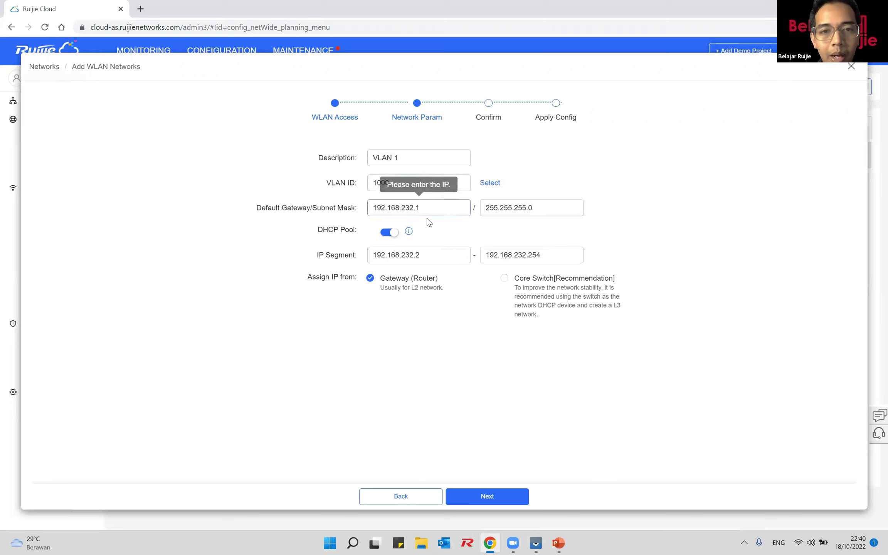
key(BackSpace)
key(BackSpace)
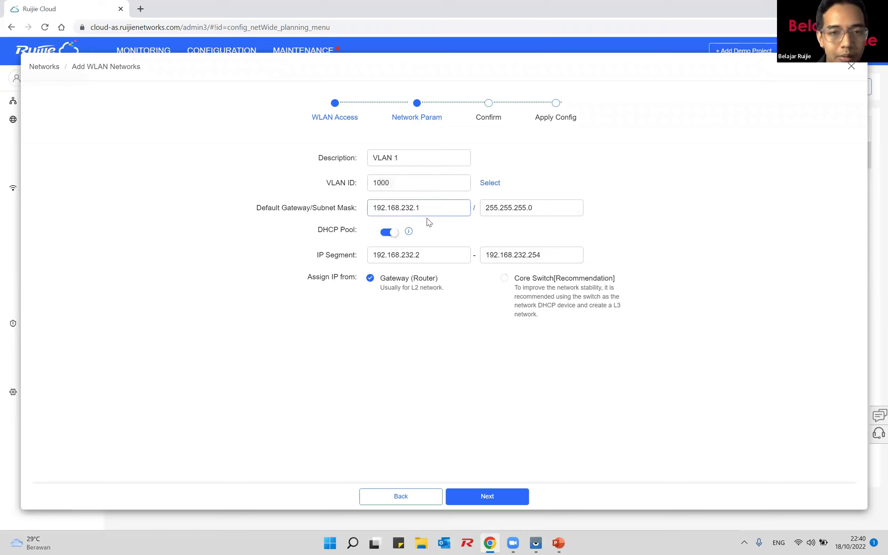
Step: Finish gateway 192.168.200.1 and try subnet masks 255.255.254.0 and 255.255.255.0
text(00)
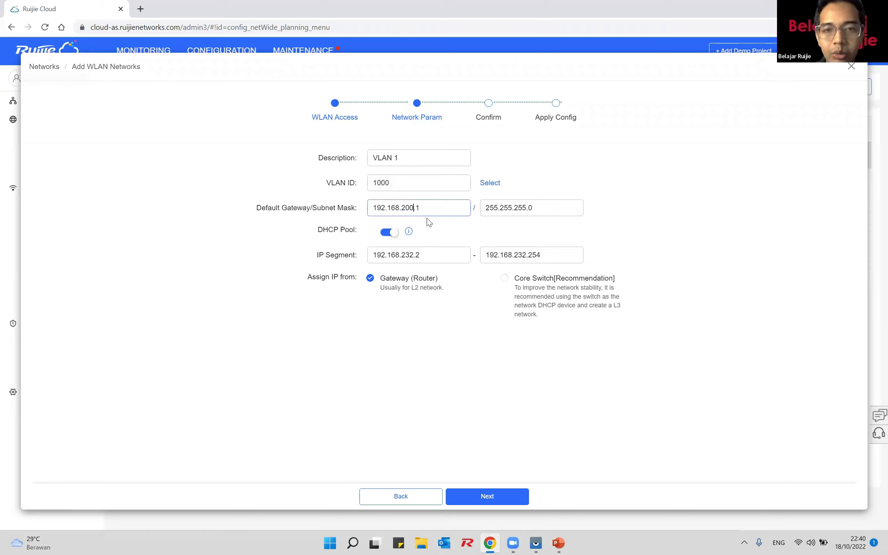
click(529, 208)
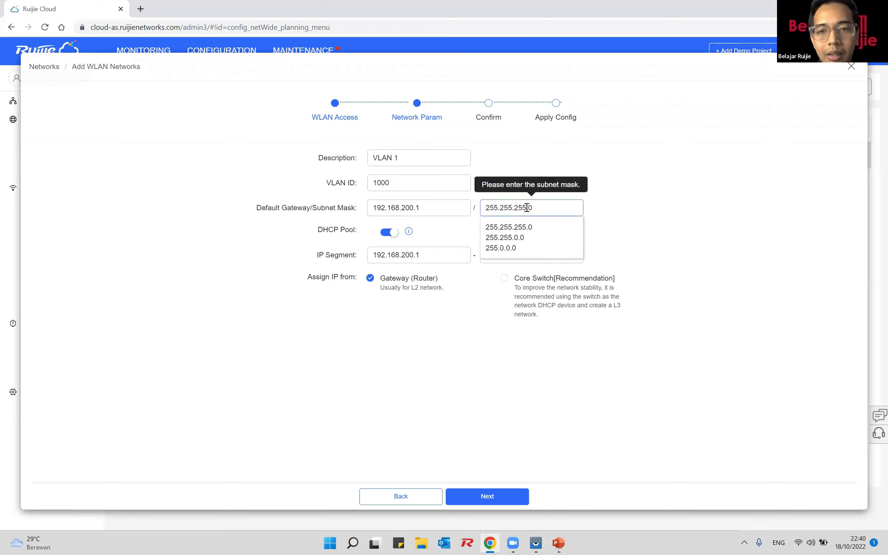
key(BackSpace)
text(4)
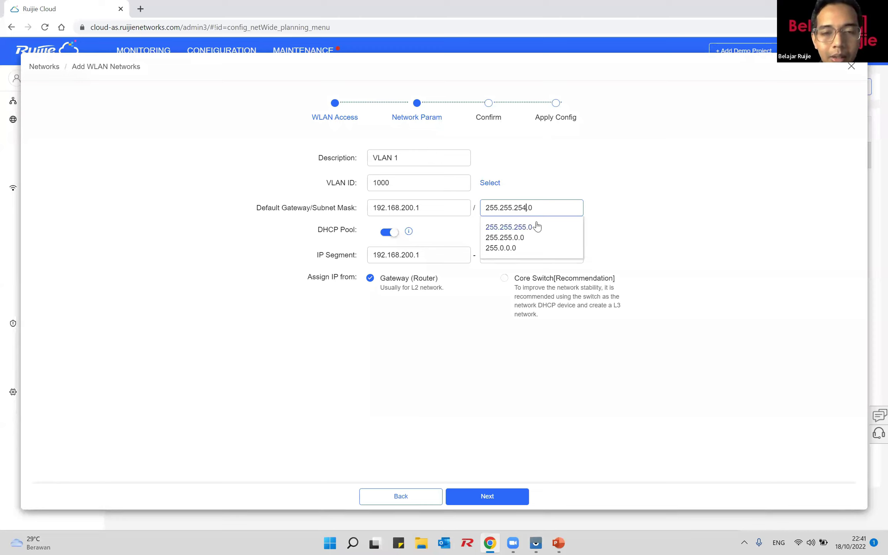
click(406, 236)
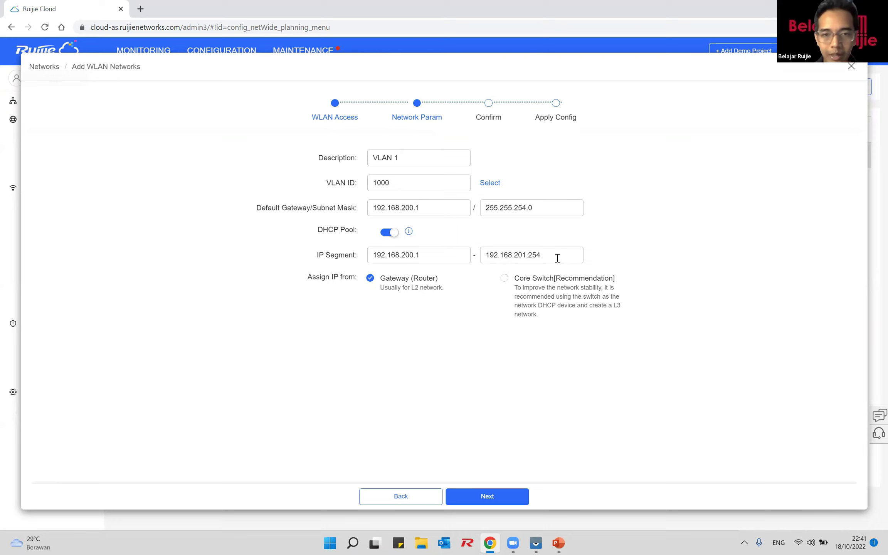
click(527, 207)
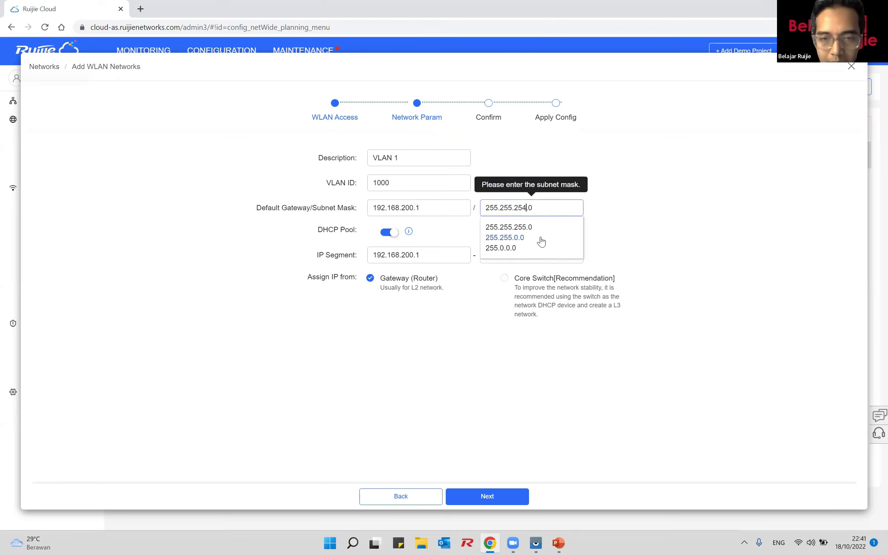
key(BackSpace)
text(5)
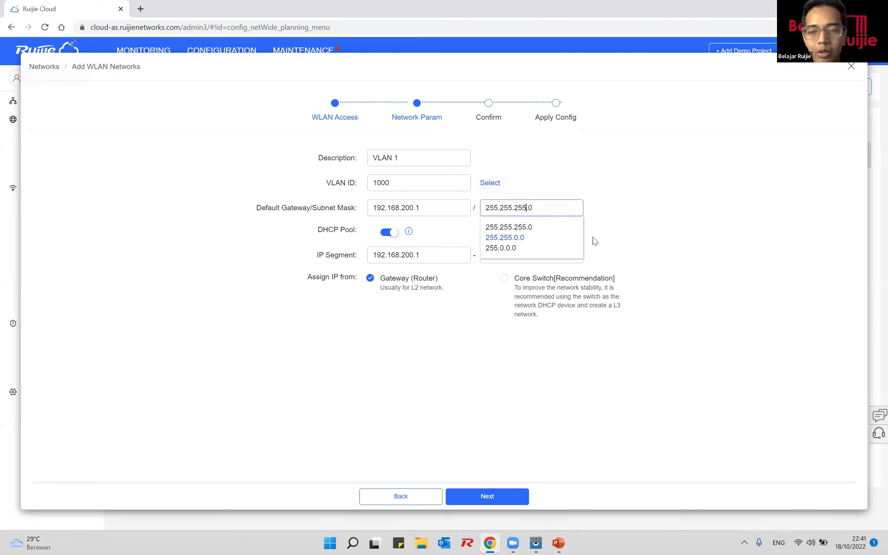
click(652, 230)
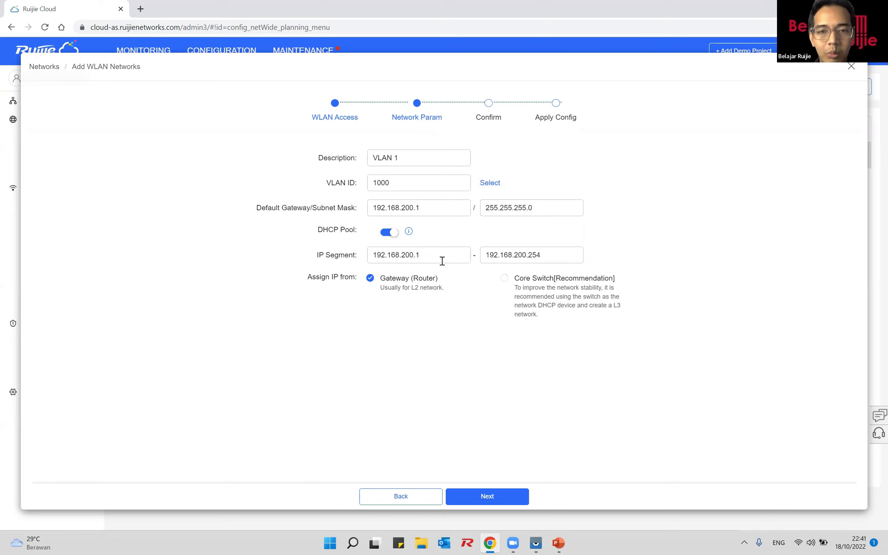
Step: Try mask 255.255.252.0, then settle on 255.255.254.0 for pool 192.168.200.1–192.168.201.254
click(527, 206)
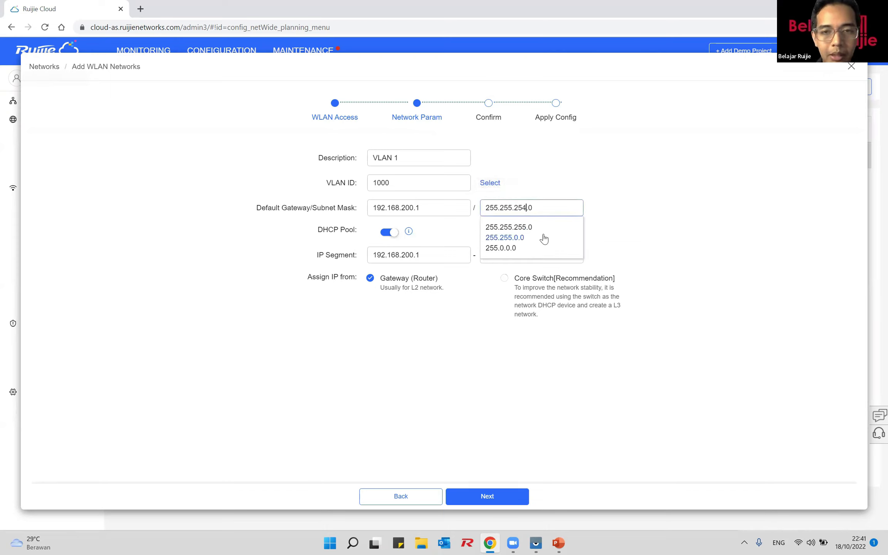
click(650, 242)
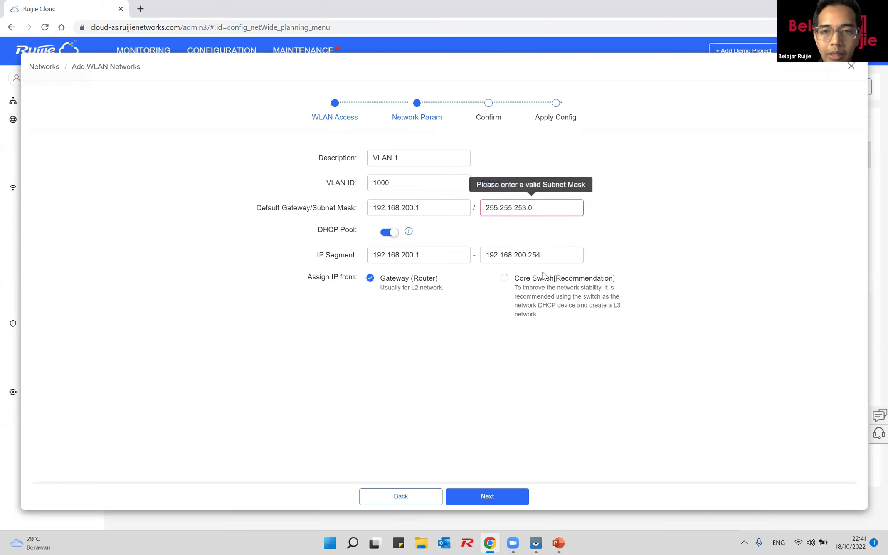
click(526, 208)
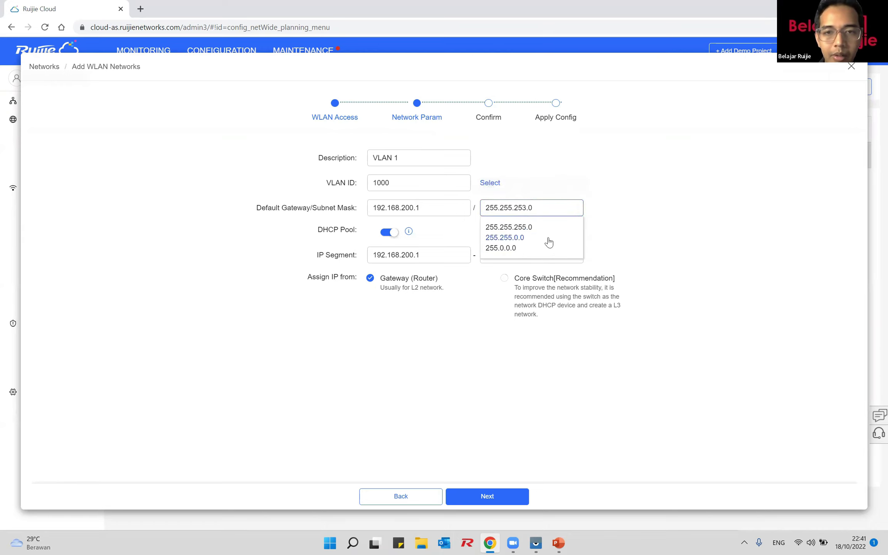
key(BackSpace)
text(2)
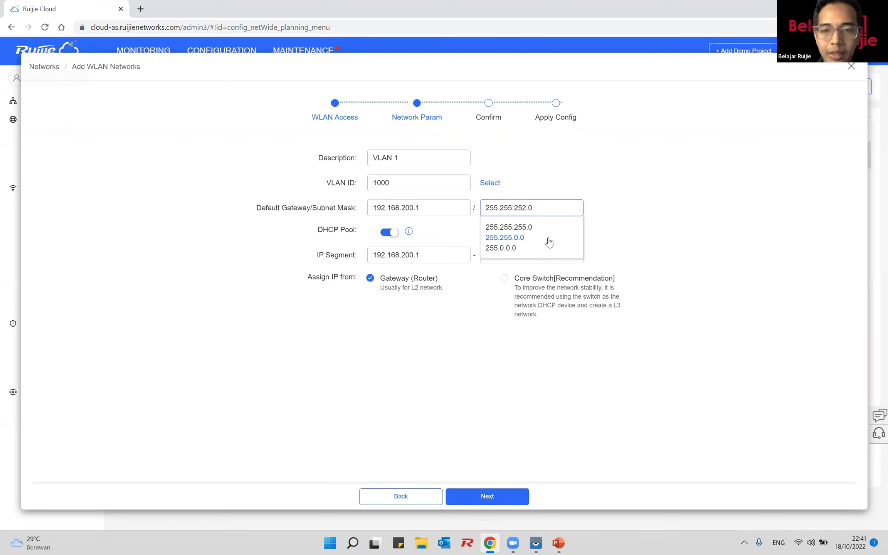
click(662, 258)
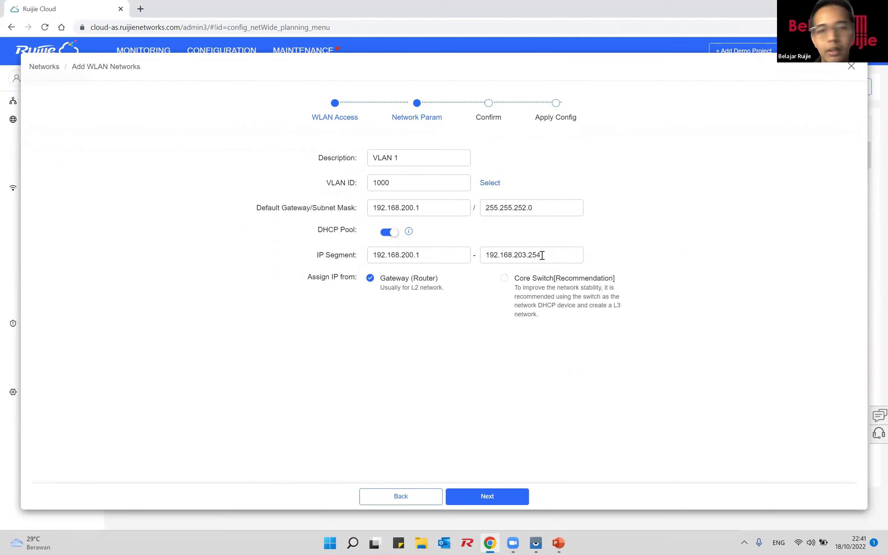
click(525, 208)
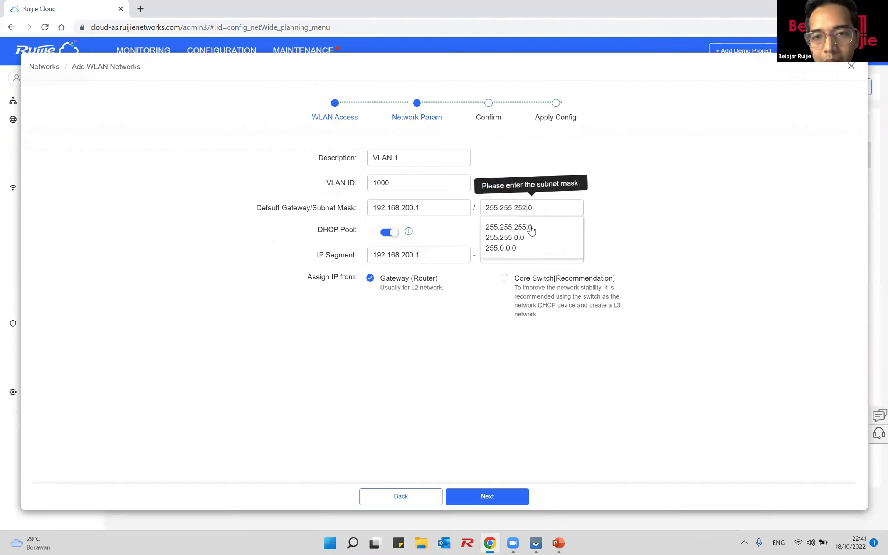
key(BackSpace)
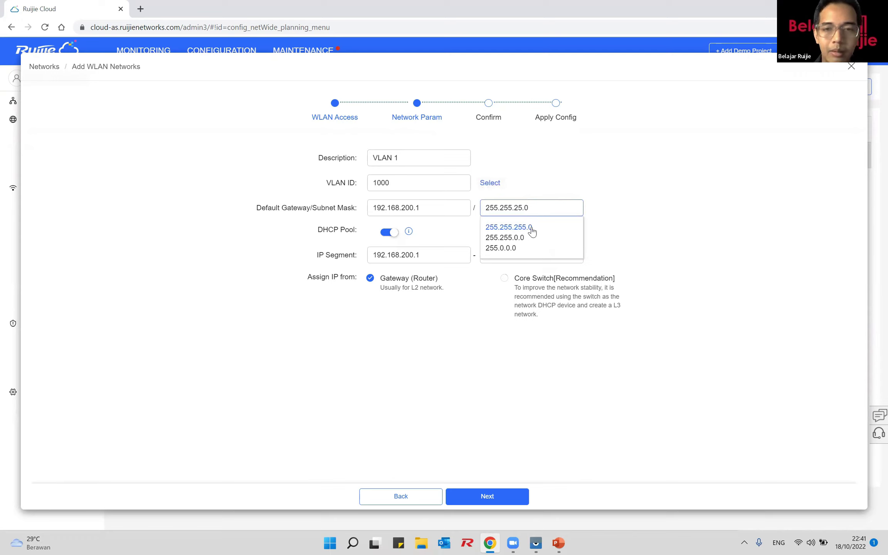
text(4)
click(639, 242)
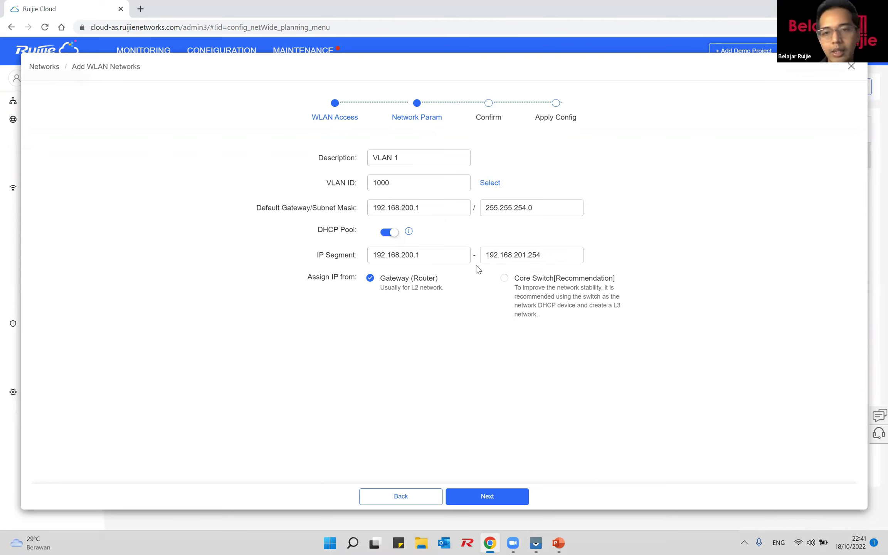
Step: Keep IP assignment on Gateway (Router) and rename the description to VLAN1000
click(505, 279)
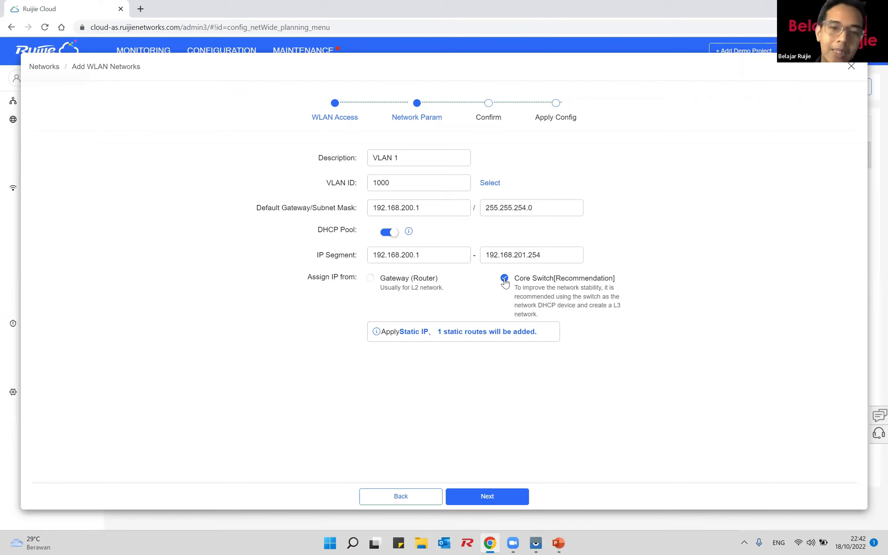
click(369, 279)
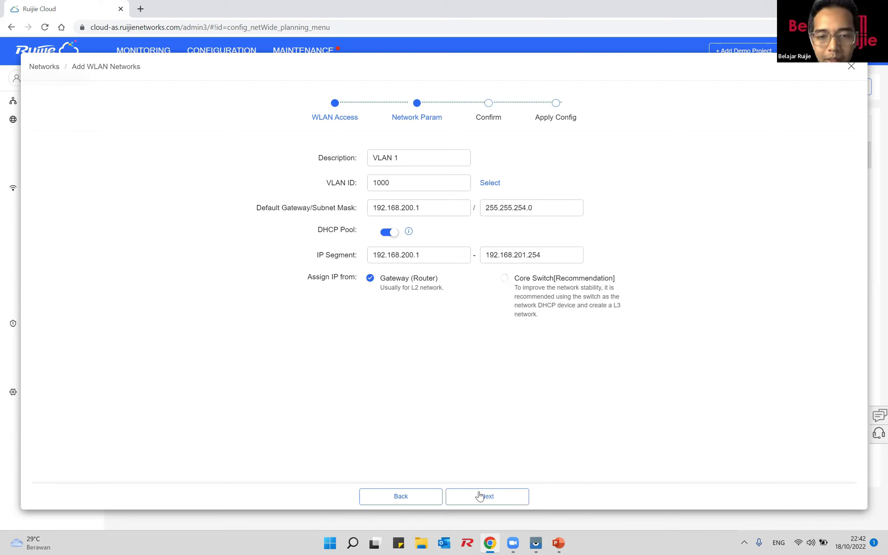
click(409, 162)
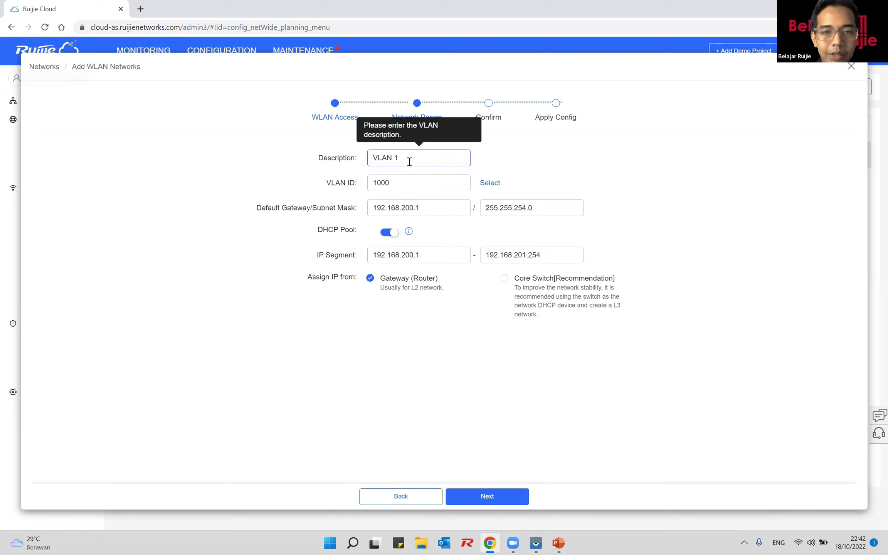
key(BackSpace)
text(1)
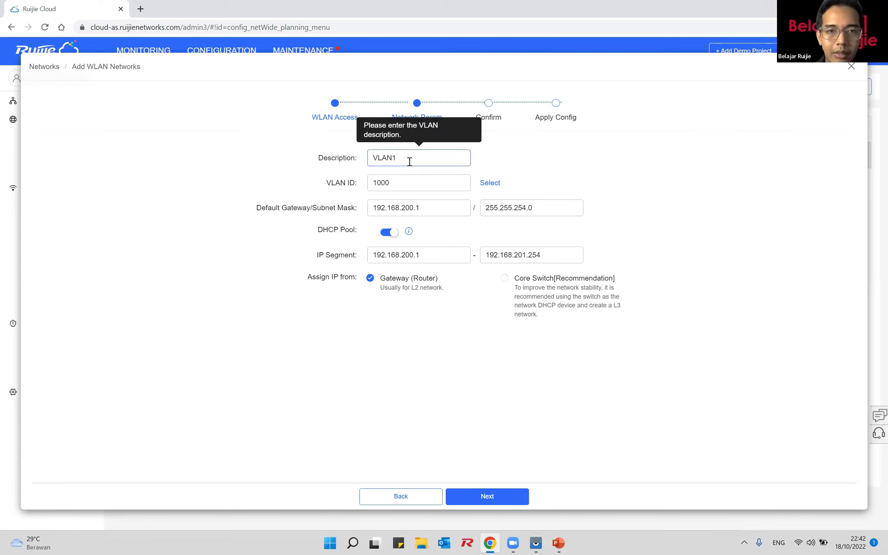
text(000)
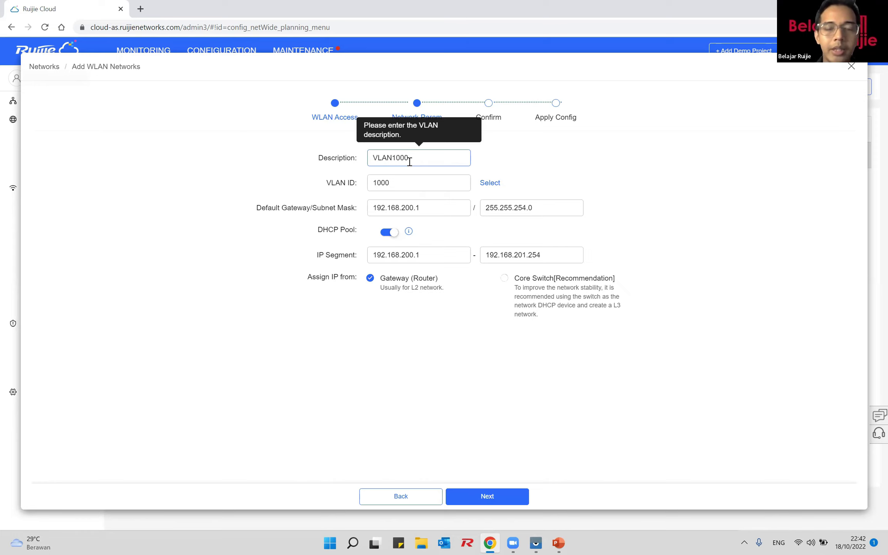
Step: Proceed to Confirm and review the VLAN 1000 trunk-port changes for each switch
click(478, 498)
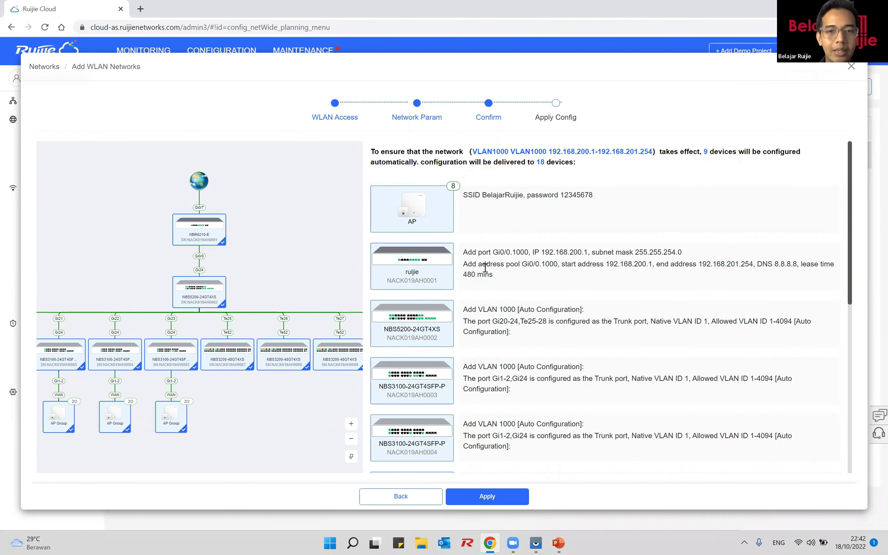
scroll(486, 270, down, 4)
scroll(486, 270, down, 4)
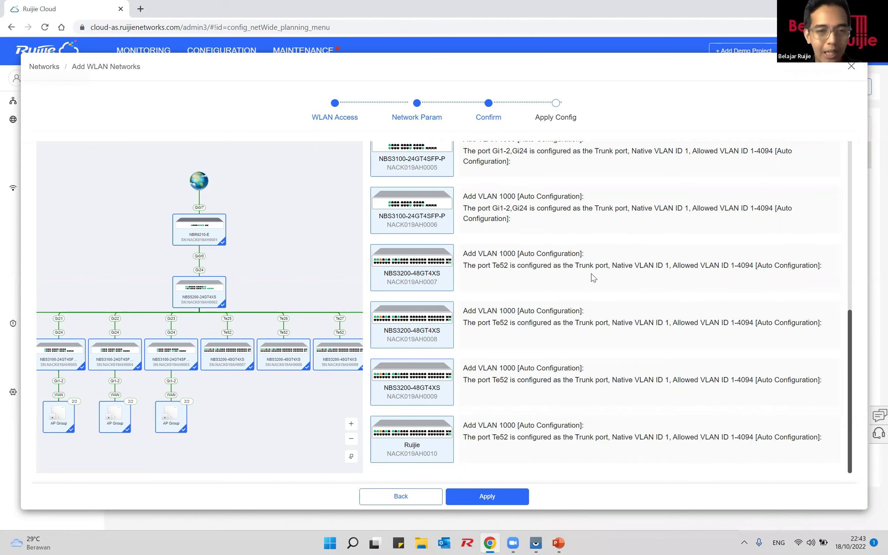
Step: Apply the VLAN1000 WLAN plan to DemoProject1 and view the topology listing both networks
click(501, 498)
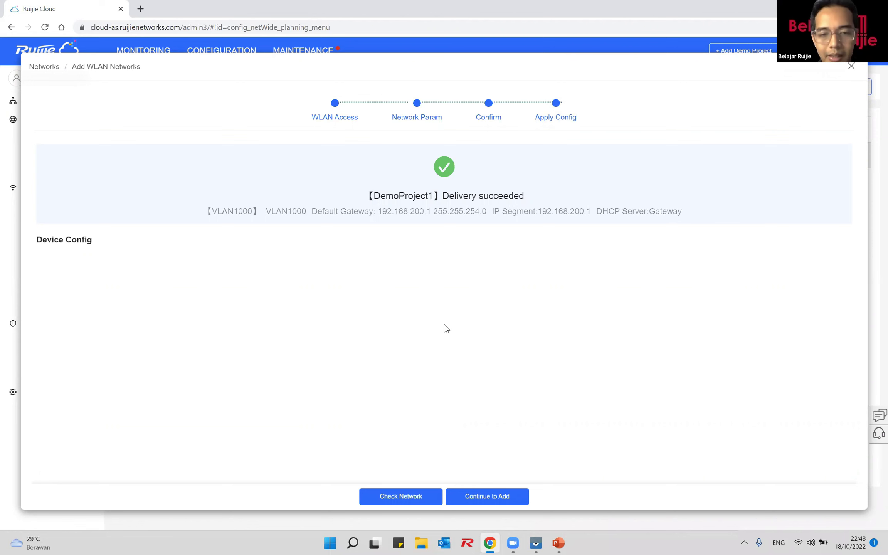
click(423, 501)
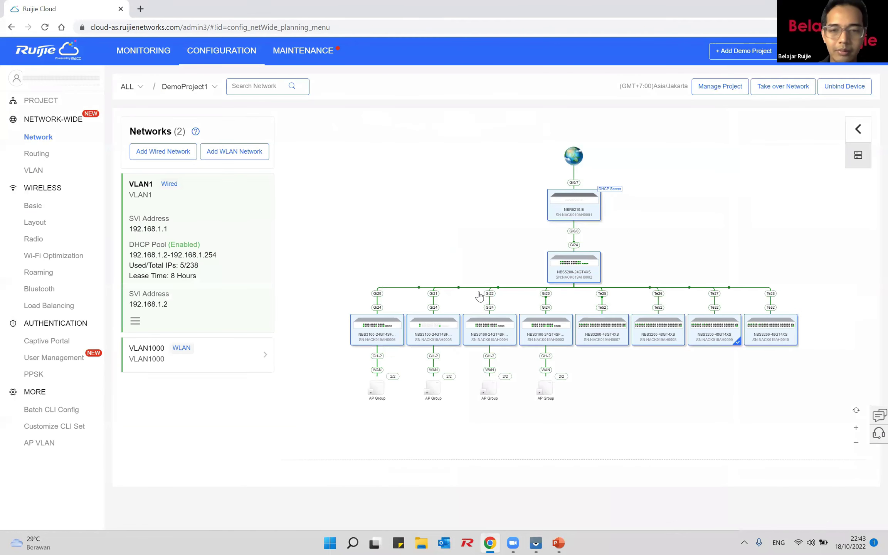
Step: Expand VLAN1000, view the RAP1260(G) access point, then show switch NACK019AH0005's details and ports
click(253, 355)
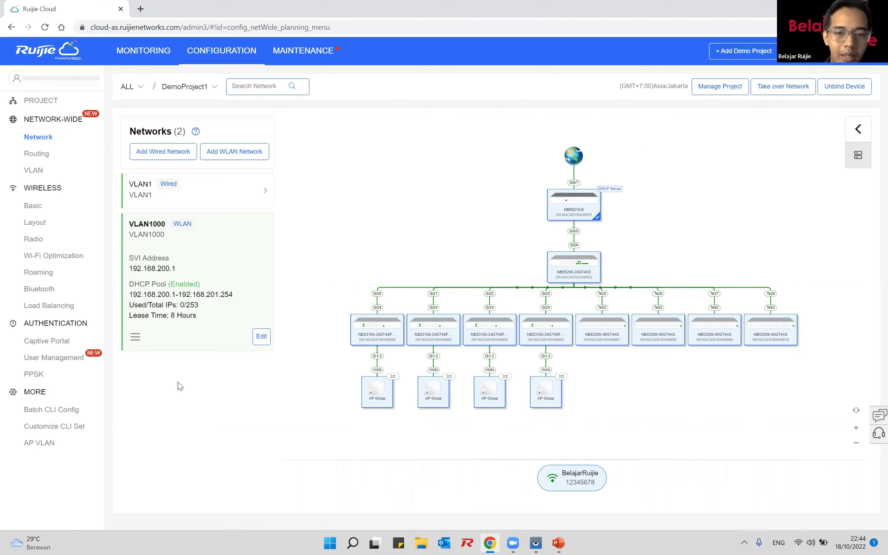
click(376, 395)
click(394, 399)
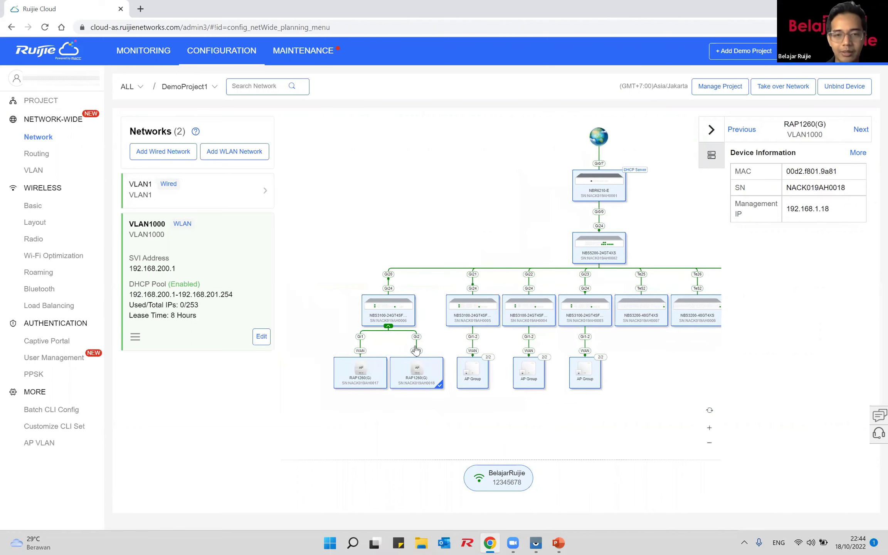
scroll(415, 350, up, 3)
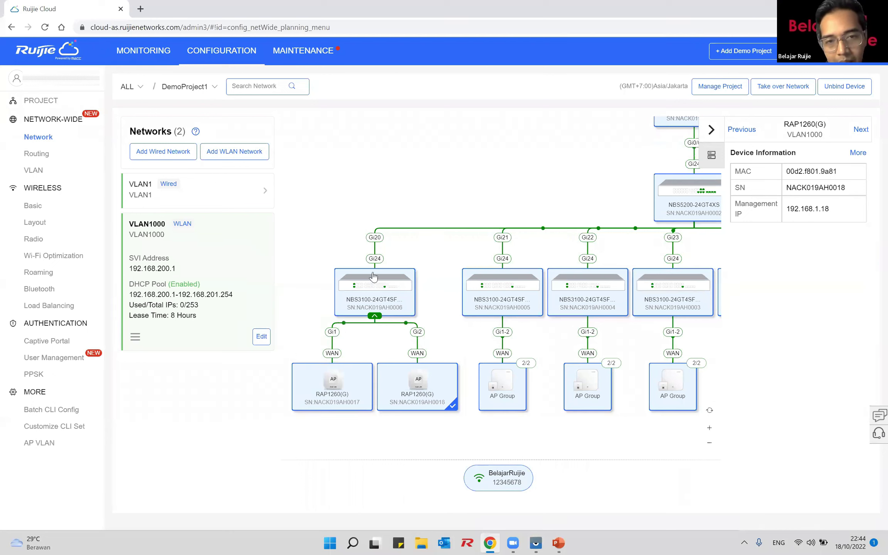
scroll(422, 236, right, 3)
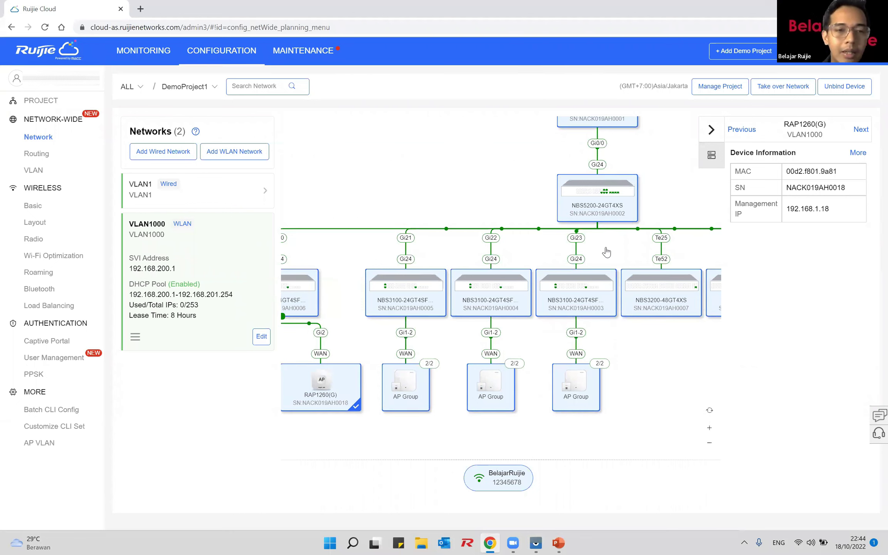
click(408, 295)
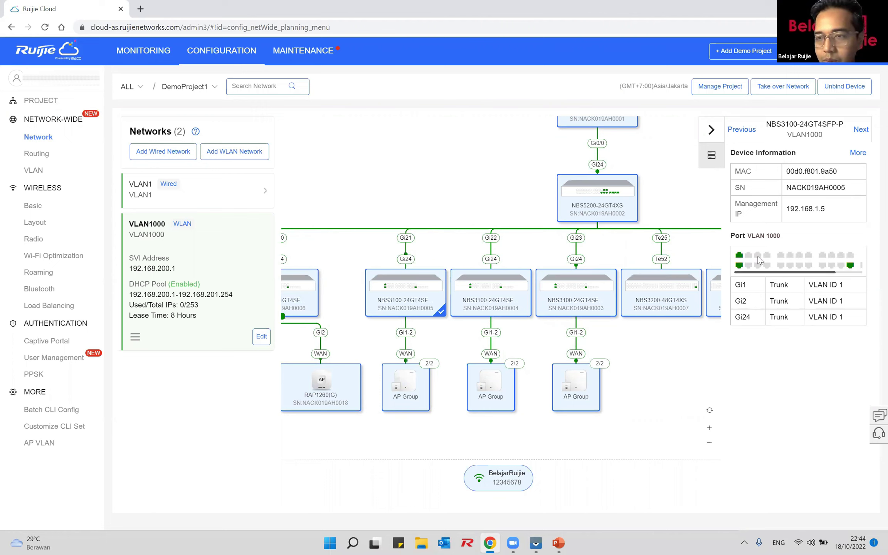
Step: Delete VLAN 1000 in switch NACK019AH0005's VLAN configuration, leaving only VLAN 1
click(852, 155)
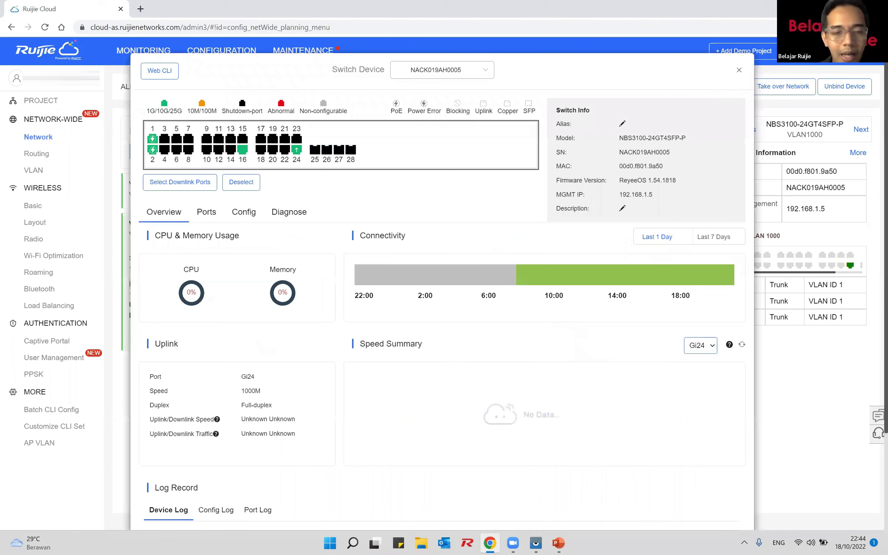
click(232, 214)
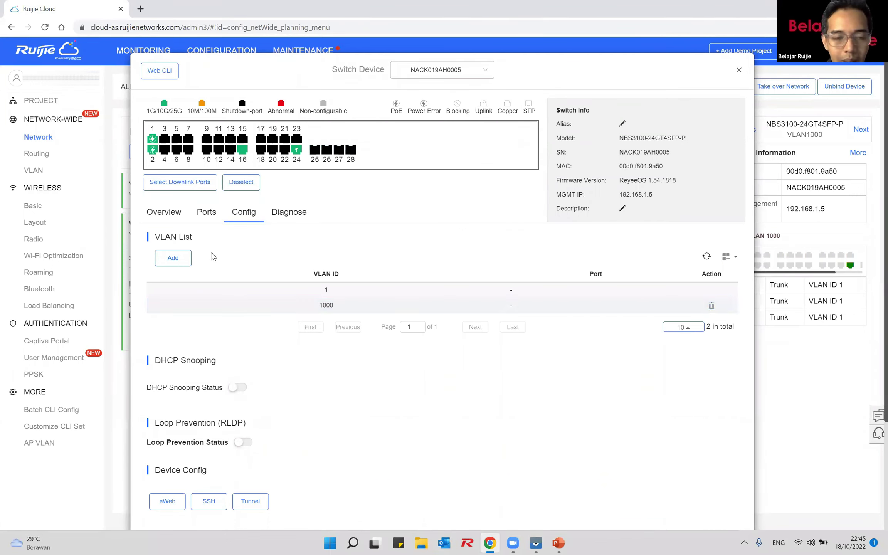
click(711, 307)
click(425, 294)
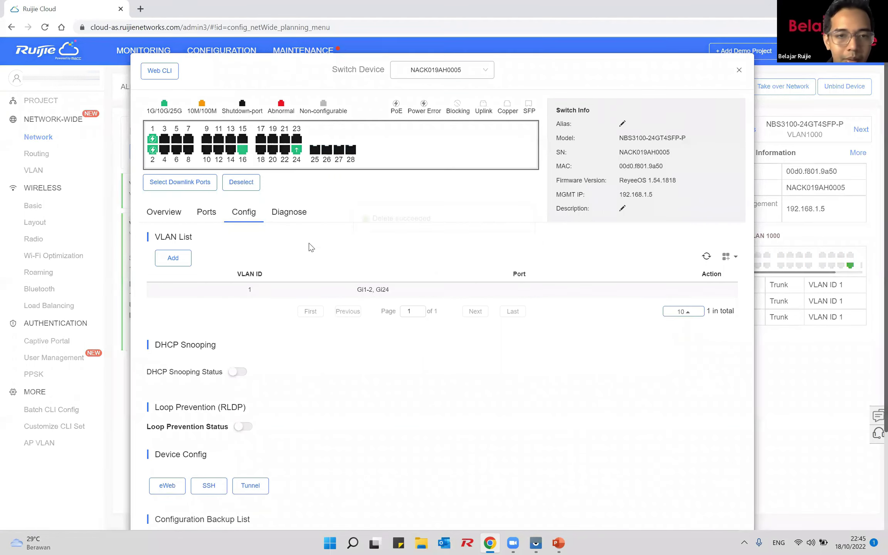
Step: Inspect switch ports 24 and 16 in the Ports tab, then clear the port selection
click(297, 152)
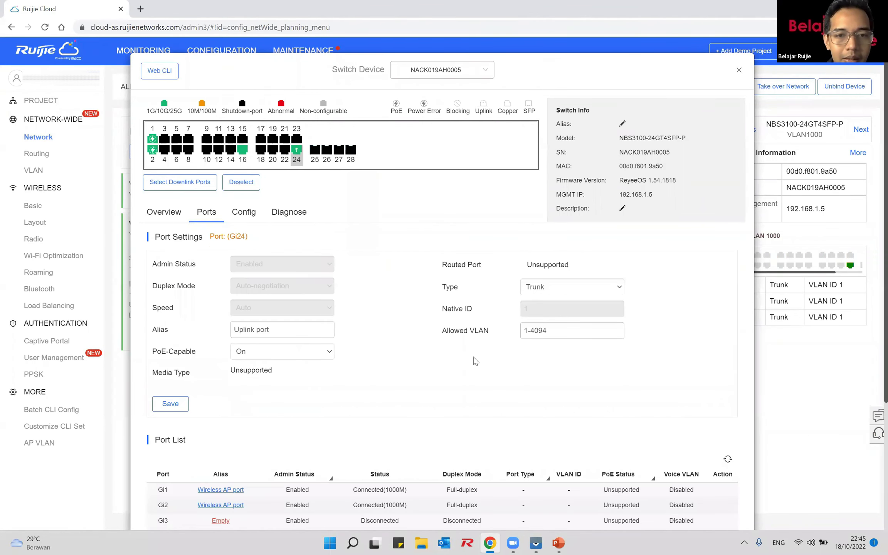
scroll(473, 357, down, 4)
scroll(304, 217, up, 4)
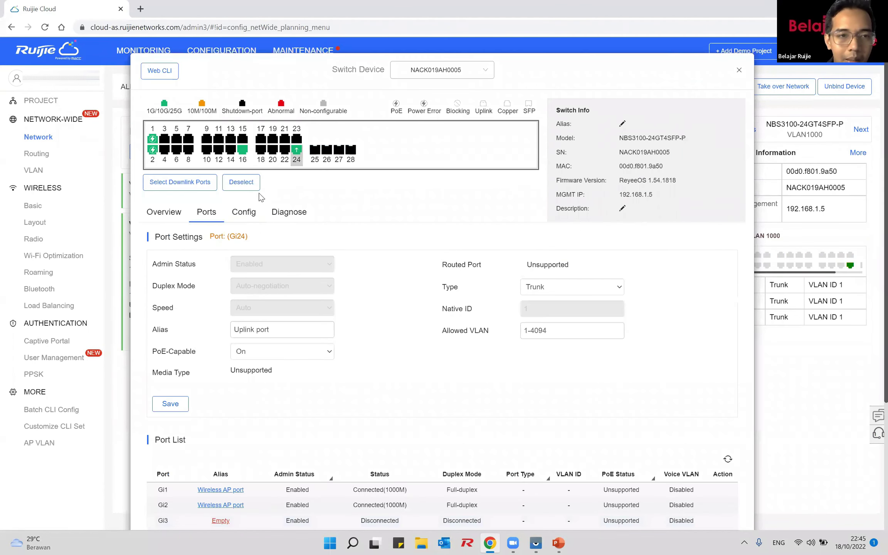
click(246, 155)
click(246, 155)
click(241, 182)
click(243, 151)
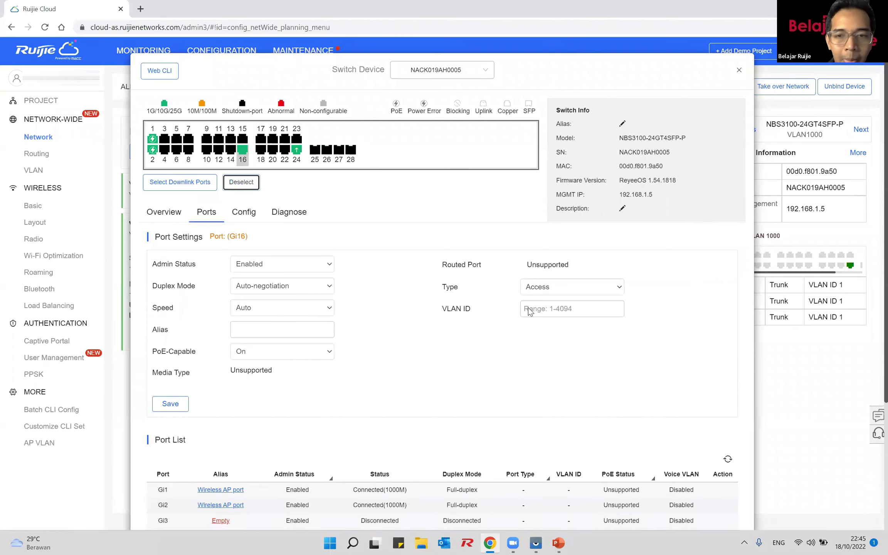
click(241, 182)
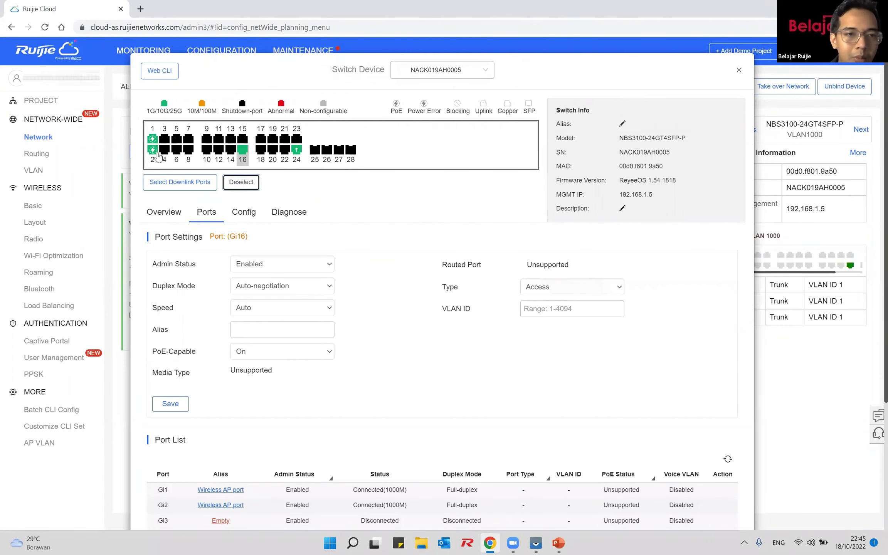
Step: Set port Gi2's allowed VLAN to 1-99, rename its alias to Wireless_AP_port, and save
triple_click(559, 330)
text(1-99)
scroll(433, 328, down, 1)
click(276, 277)
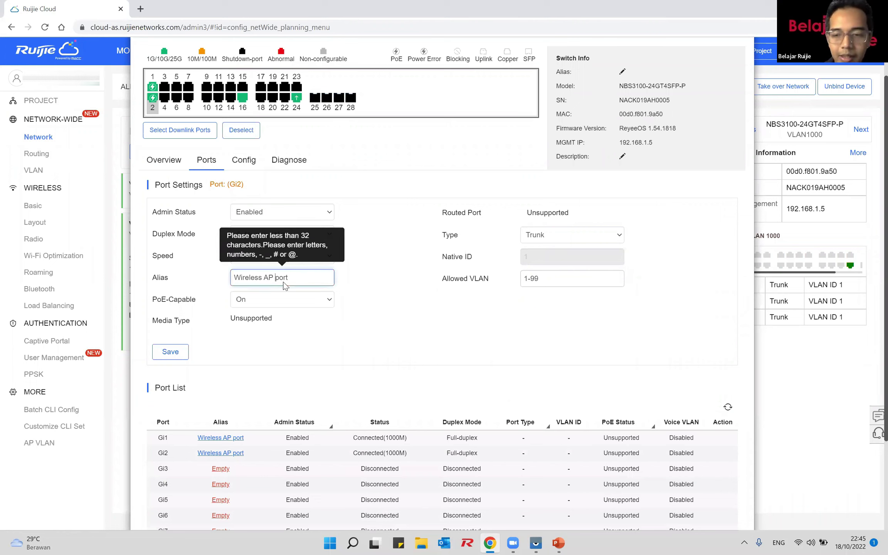
key(BackSpace)
text(_)
key(Left)
key(Left)
key(Left)
key(BackSpace)
text(_)
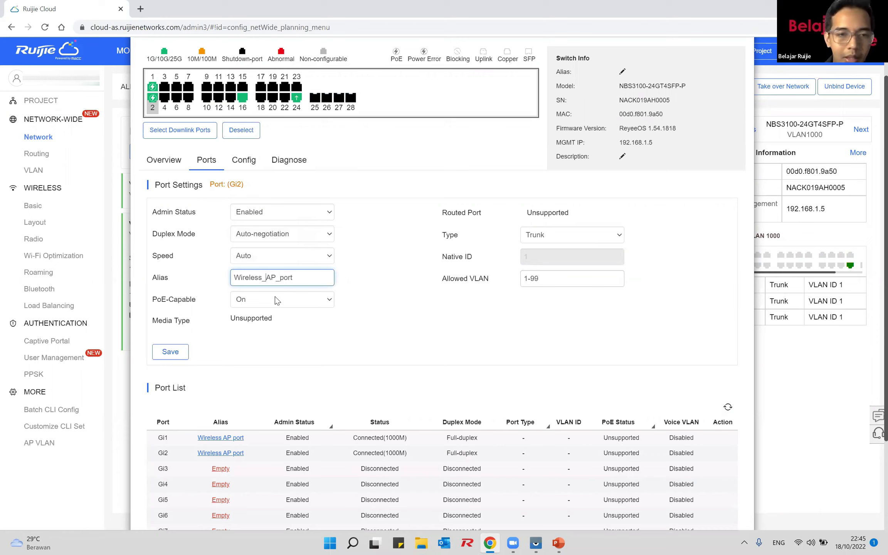
click(174, 352)
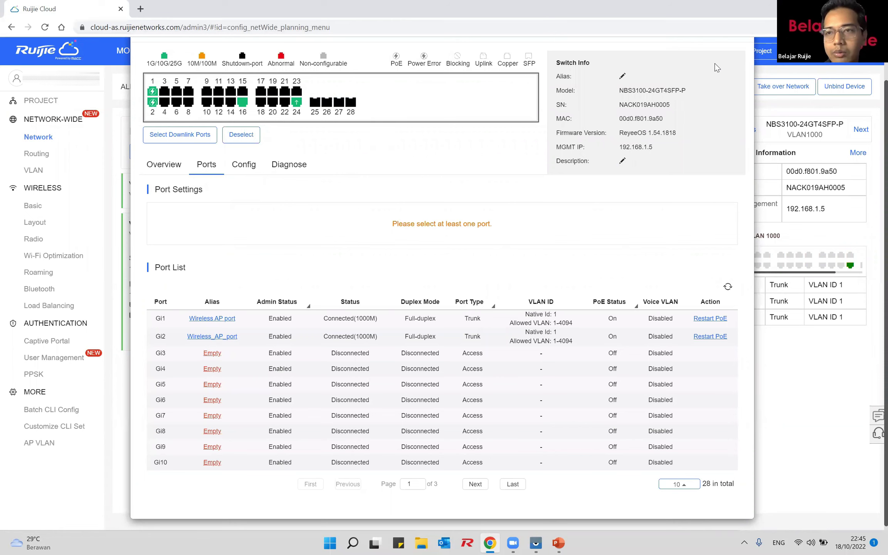
scroll(735, 74, up, 2)
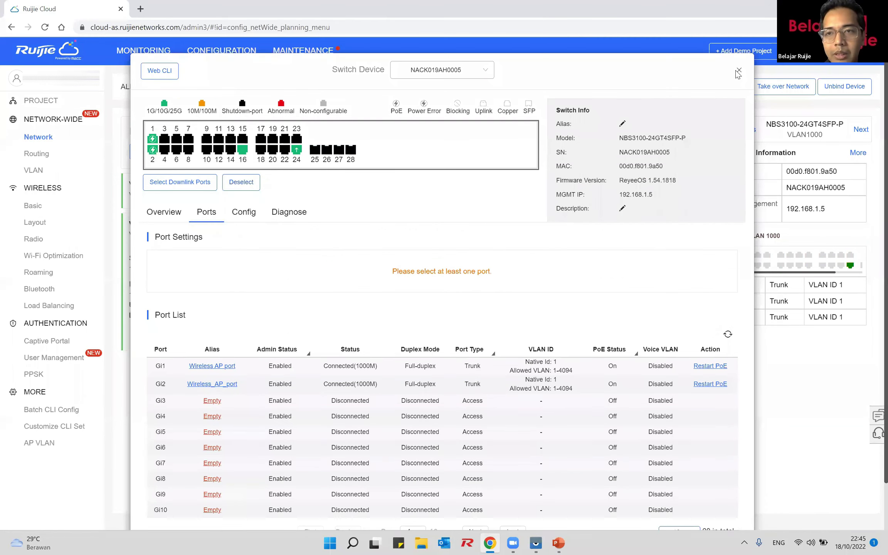
Step: Close the switch settings window and reload the page to refresh the topology
key(Escape)
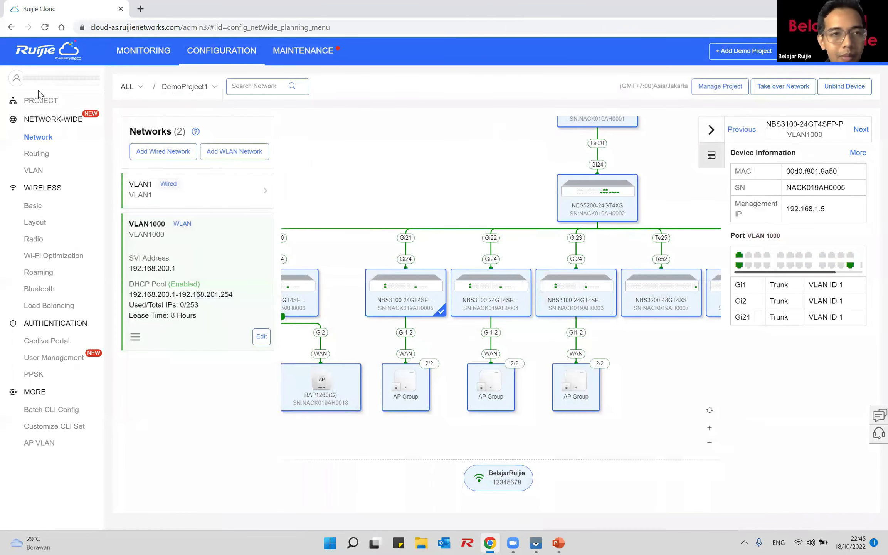
click(46, 28)
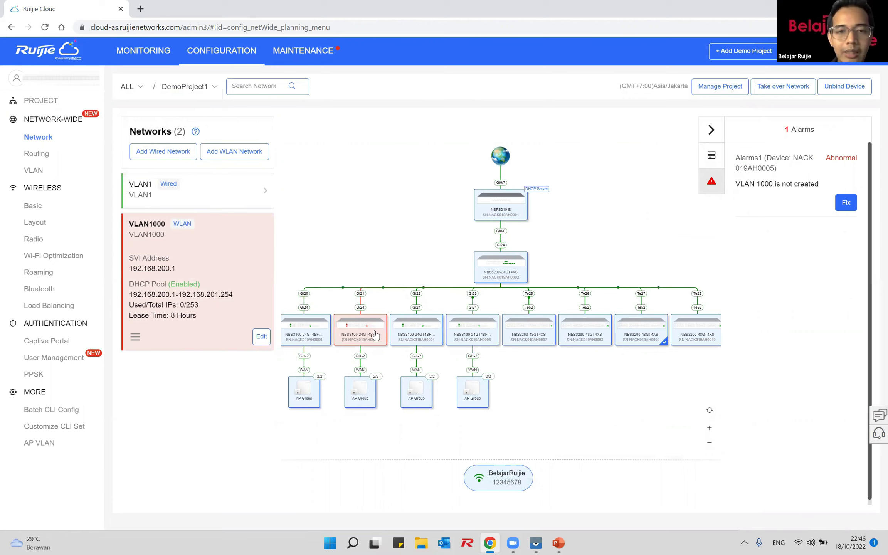
Step: Open the VLAN1000 network's alarms and fix the 'VLAN 1000 is not created' alarm
click(233, 199)
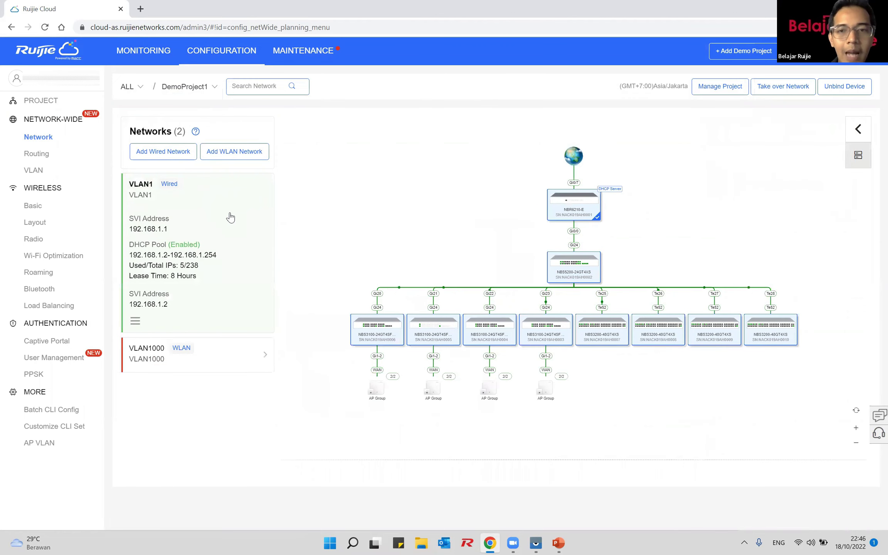
click(232, 352)
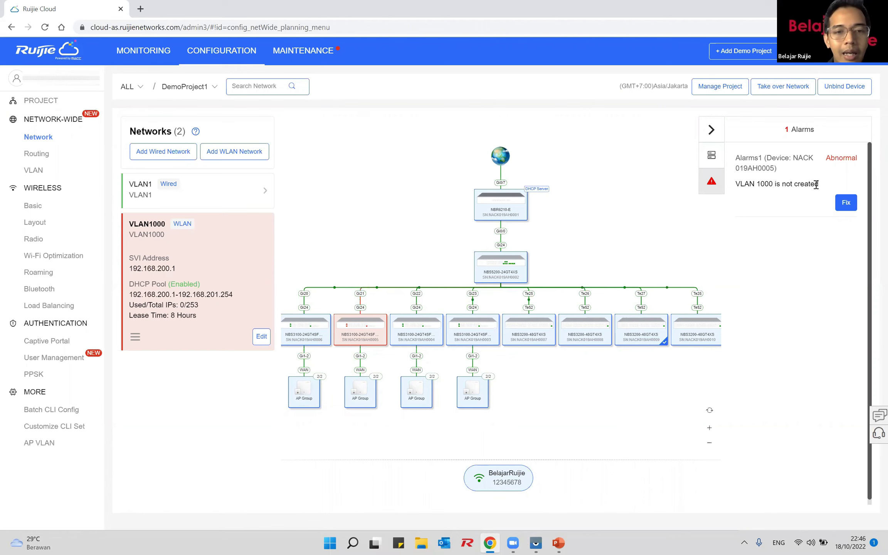
click(846, 204)
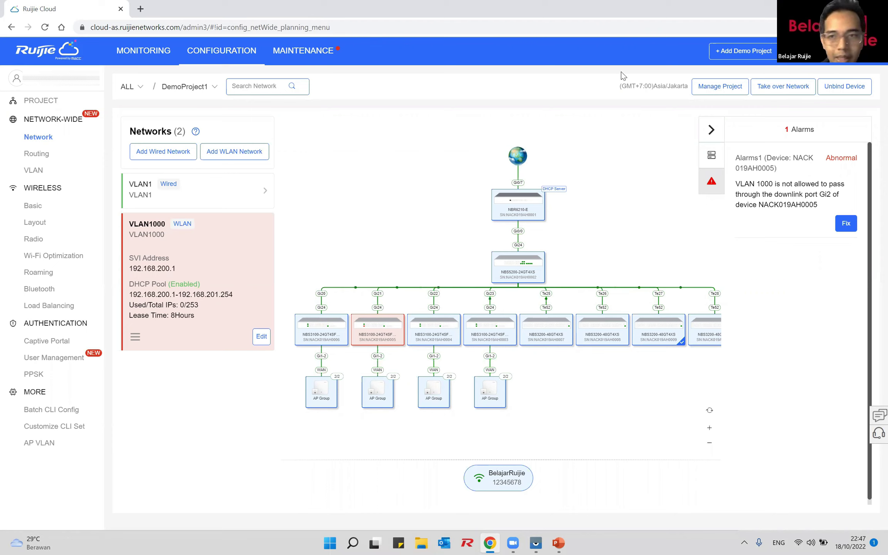
Step: Fix the alarm that blocks VLAN 1000 on downlink port Gi2, reloading before and after
click(45, 27)
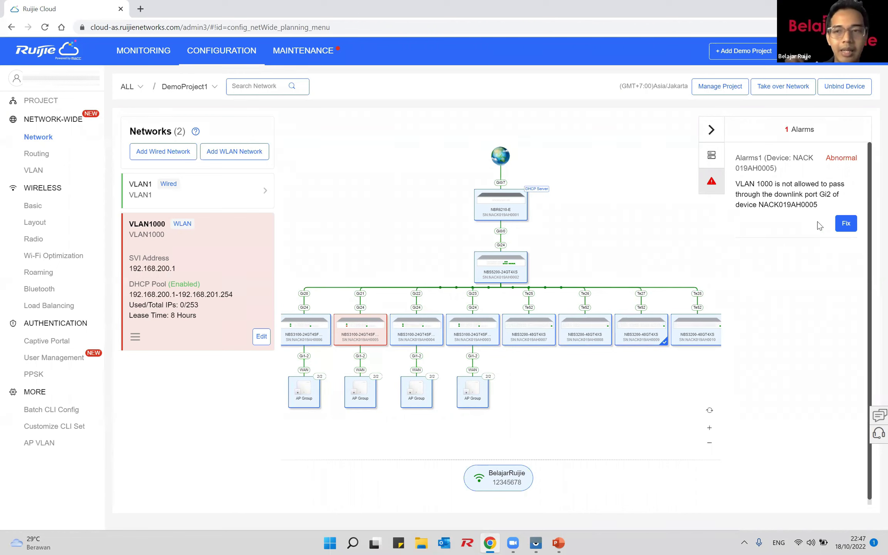
click(846, 227)
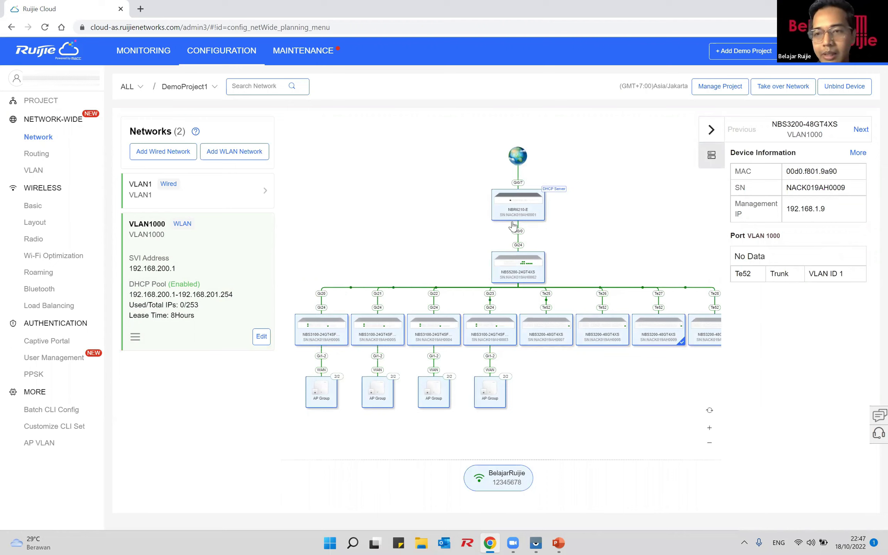
click(47, 30)
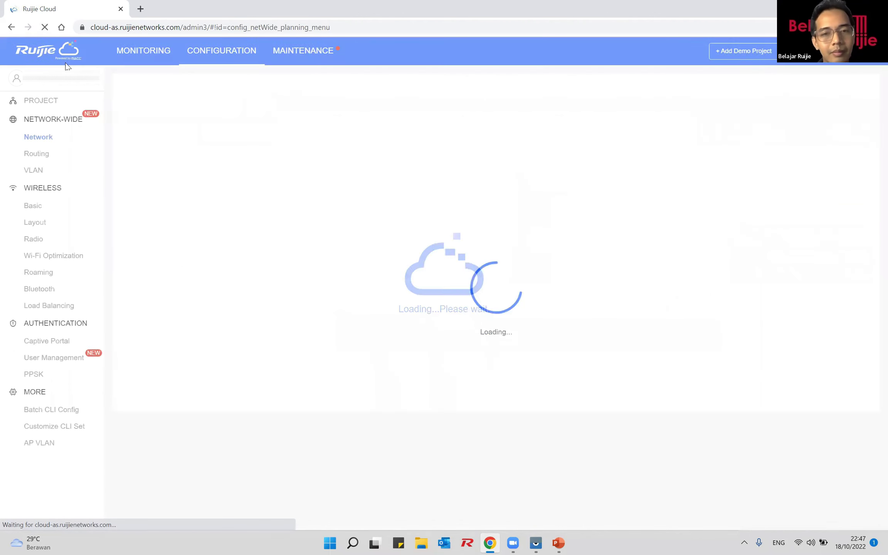